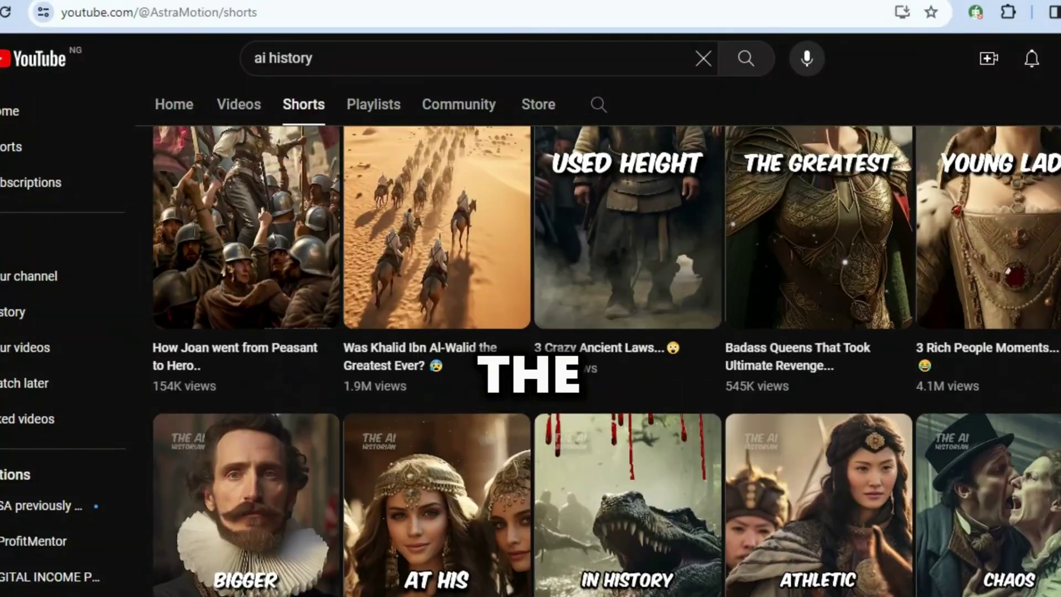
scroll(602, 360, "up", 10)
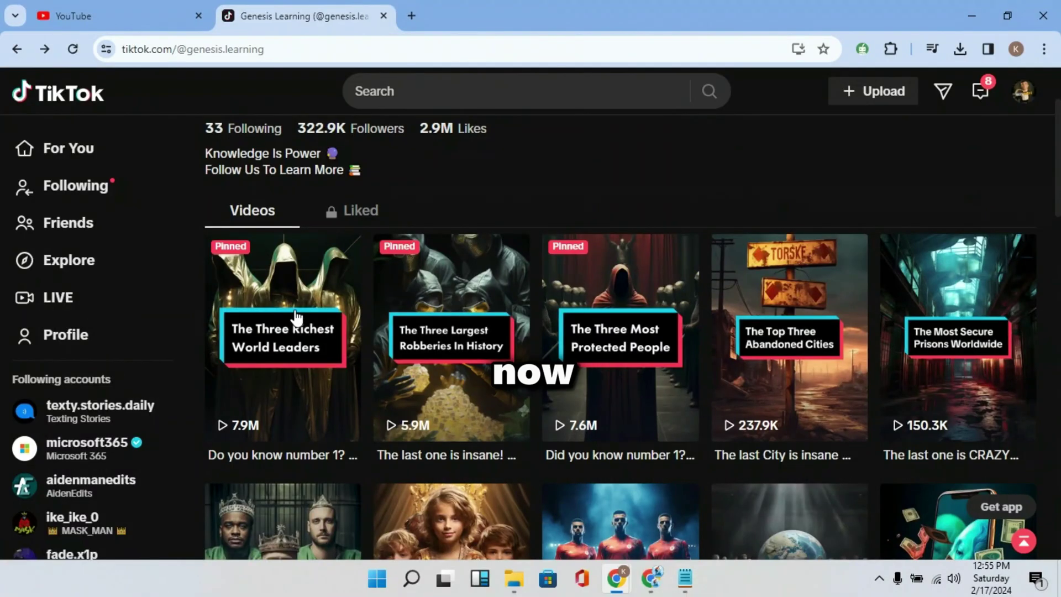
Step: Play the pinned 'The Three Richest World Leaders' TikTok video
left_click(297, 318)
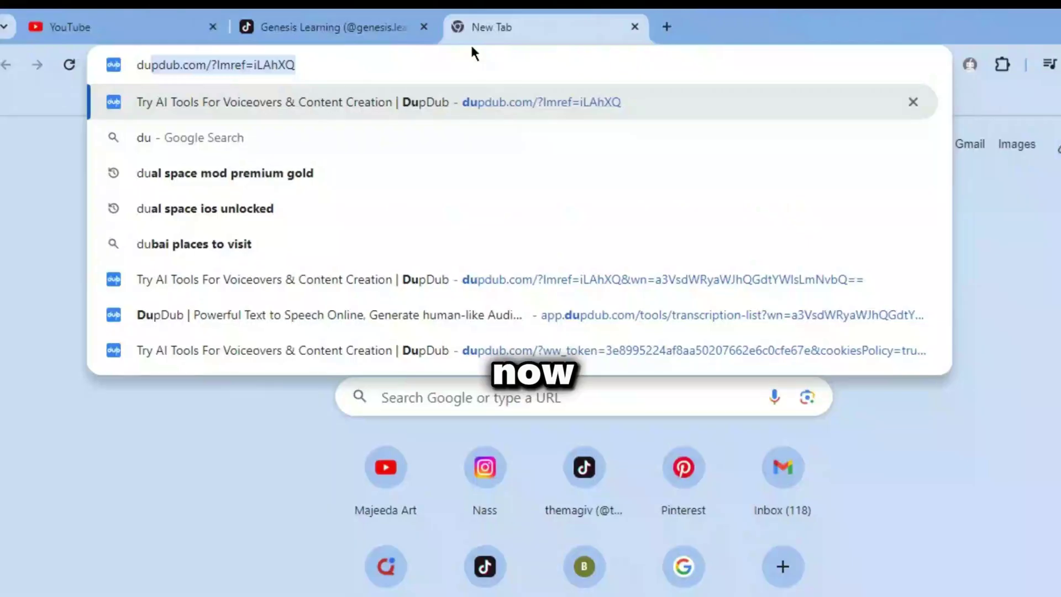
Step: Search for DupDub and open its Studio workspace
type("bdub")
key("Return")
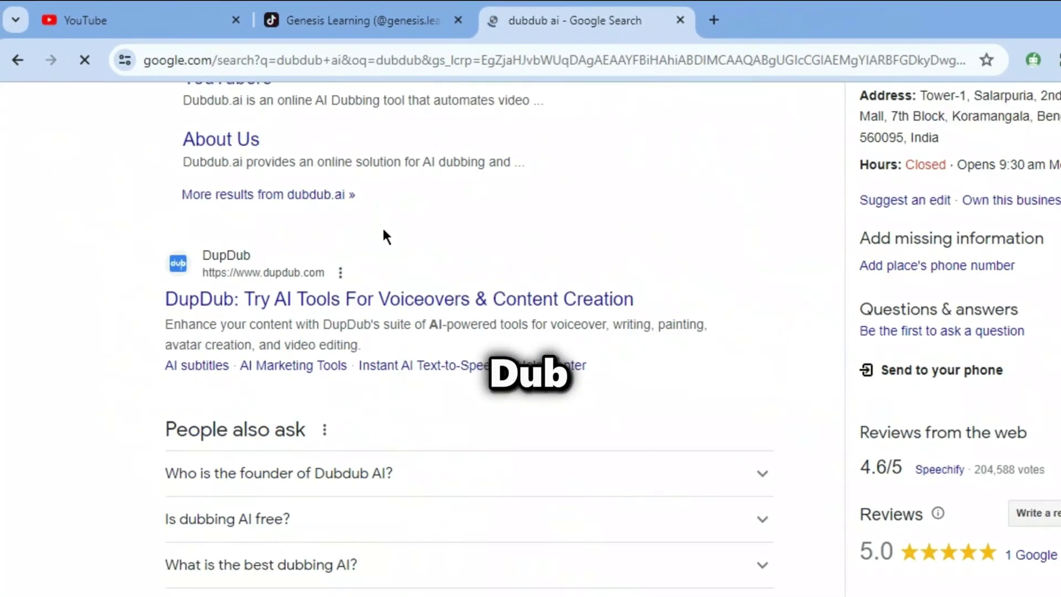
left_click(180, 287)
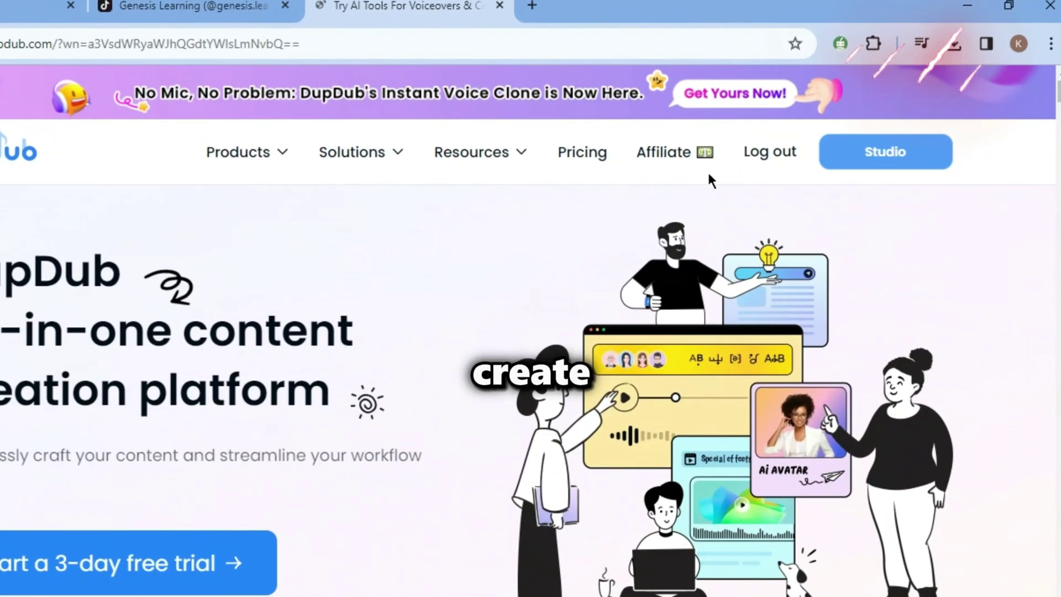
left_click(886, 149)
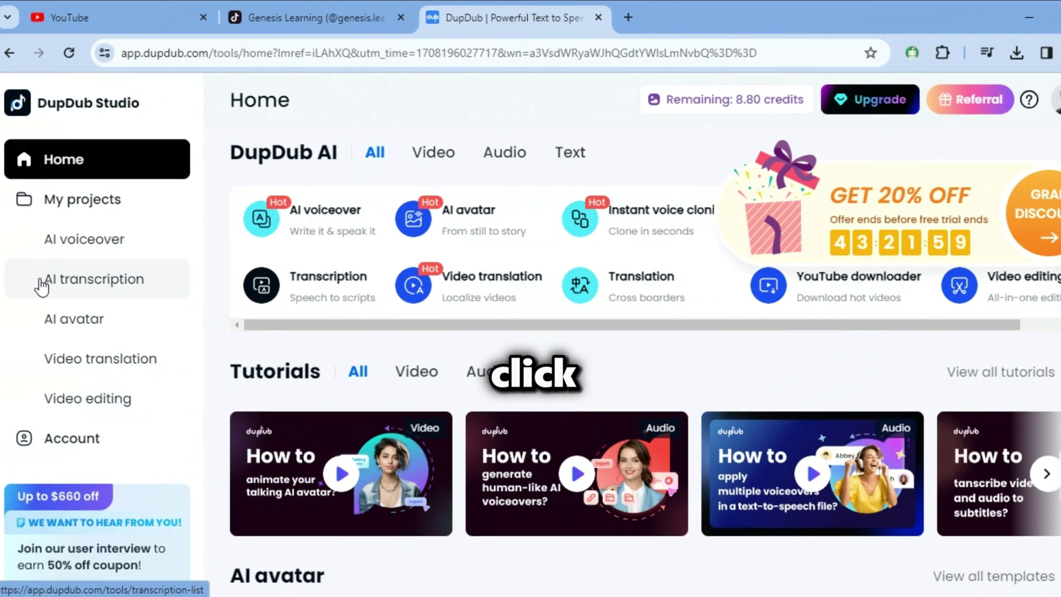
Step: Start a new AI transcription file from the pasted TikTok video link
left_click(50, 277)
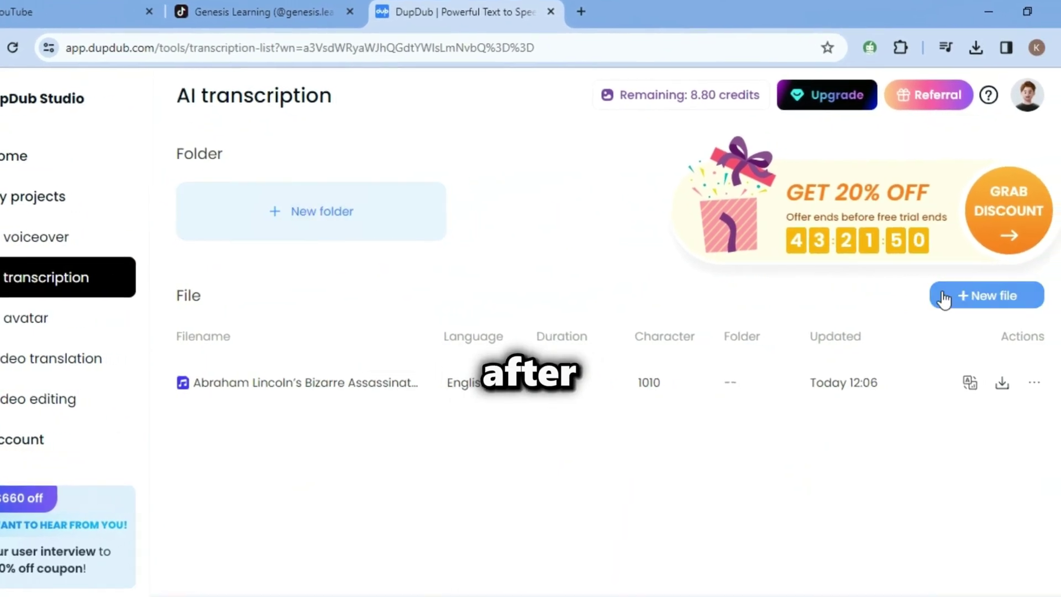
left_click(989, 296)
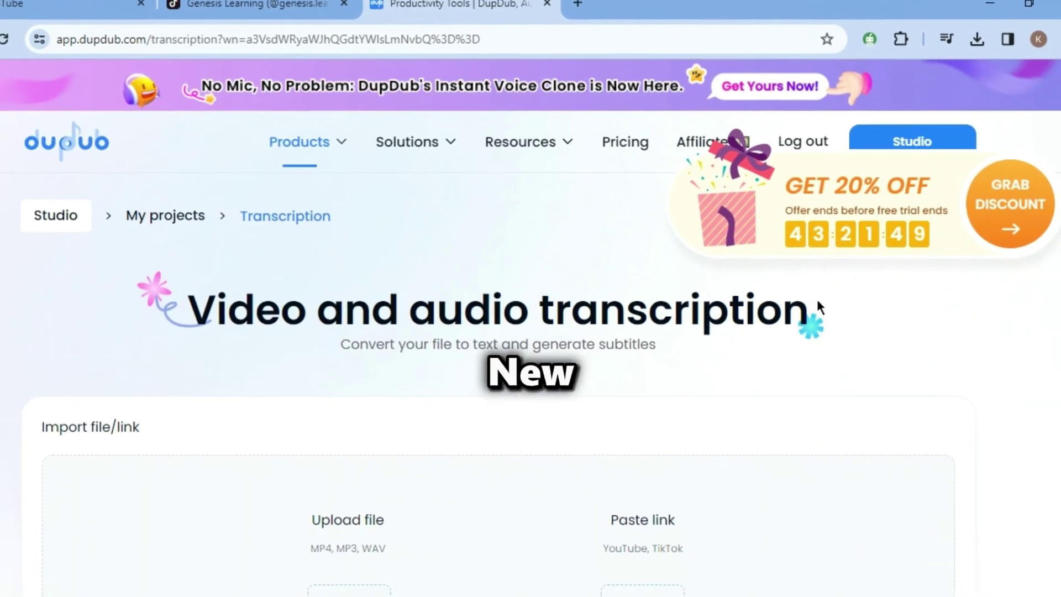
scroll(685, 332, "down", 1)
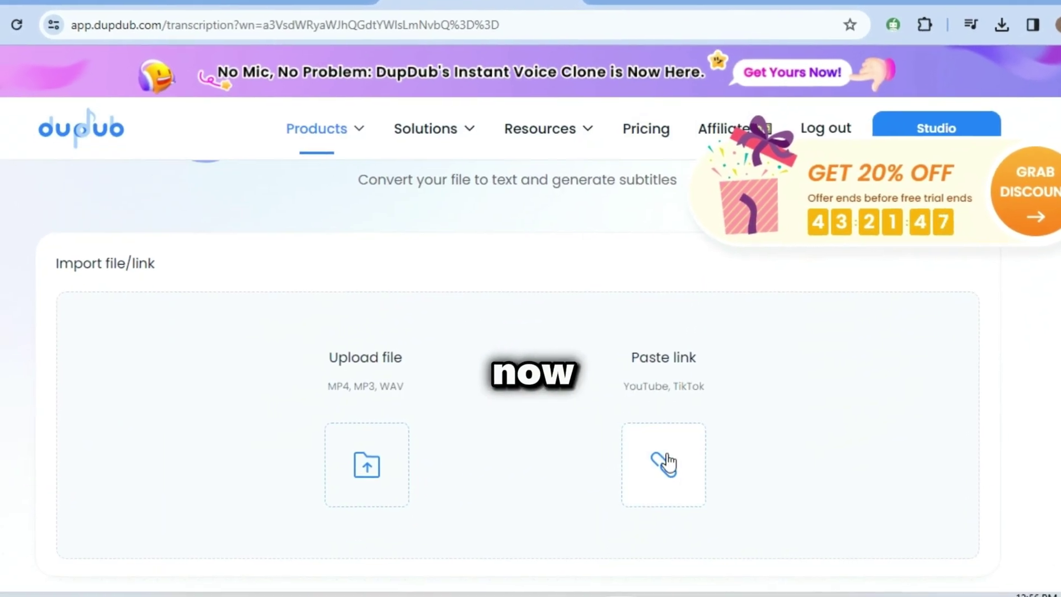
left_click(663, 464)
key("ctrl+v")
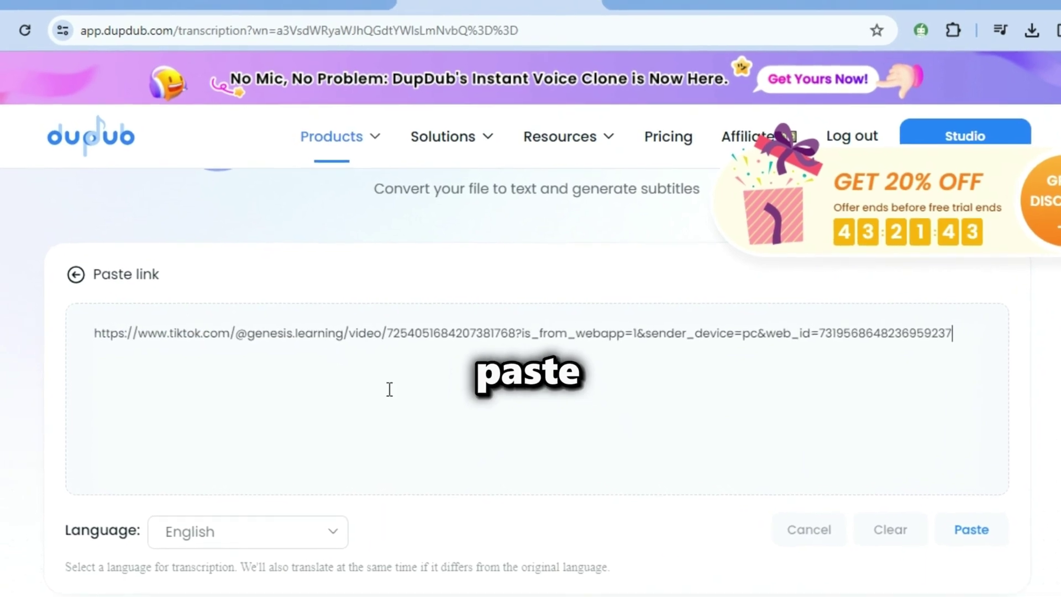
Step: Transcribe the video, accept the credit cost, and copy the finished transcript
scroll(389, 393, "down", 2)
left_click(491, 485)
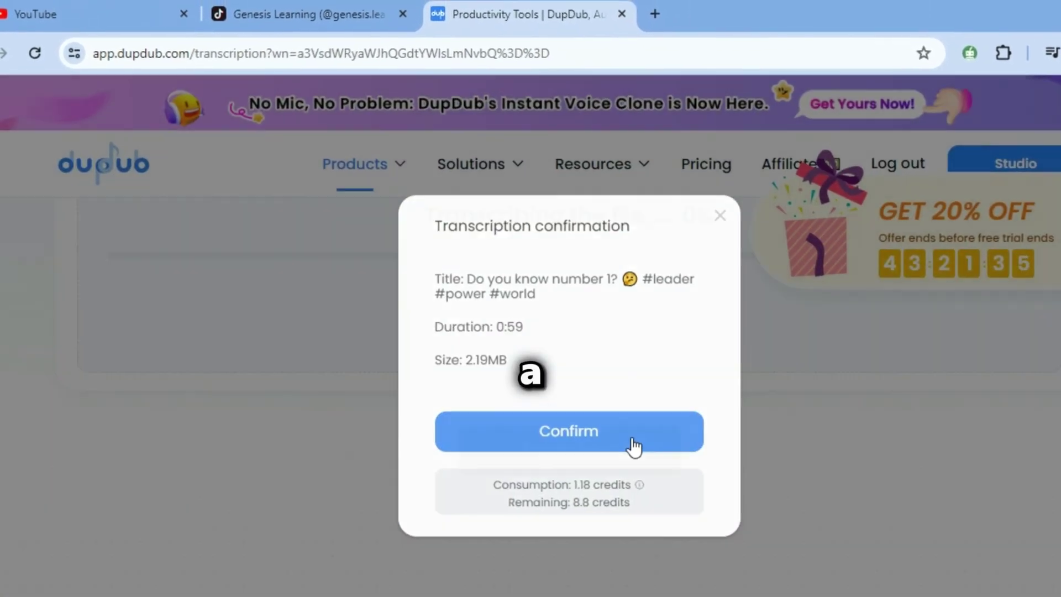
left_click(635, 436)
scroll(669, 442, "up", 3)
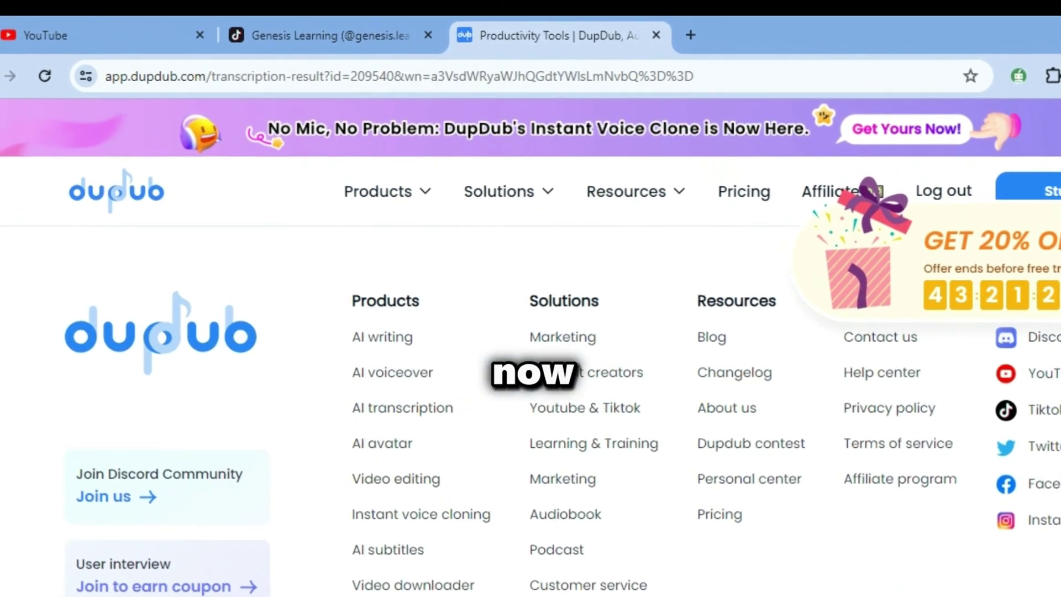
left_click(1017, 463)
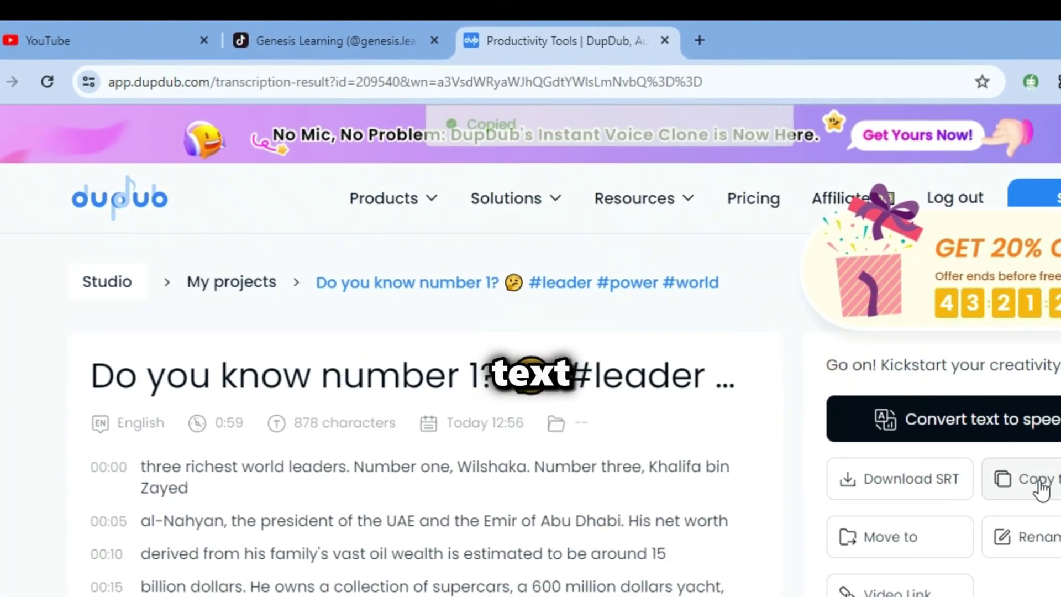
Step: Open ChatGPT in a new browser tab
key("ctrl+t")
type("chat.openai.com/auth/login?iss=https%3A%2F%2Fauth0.openai.com%2F")
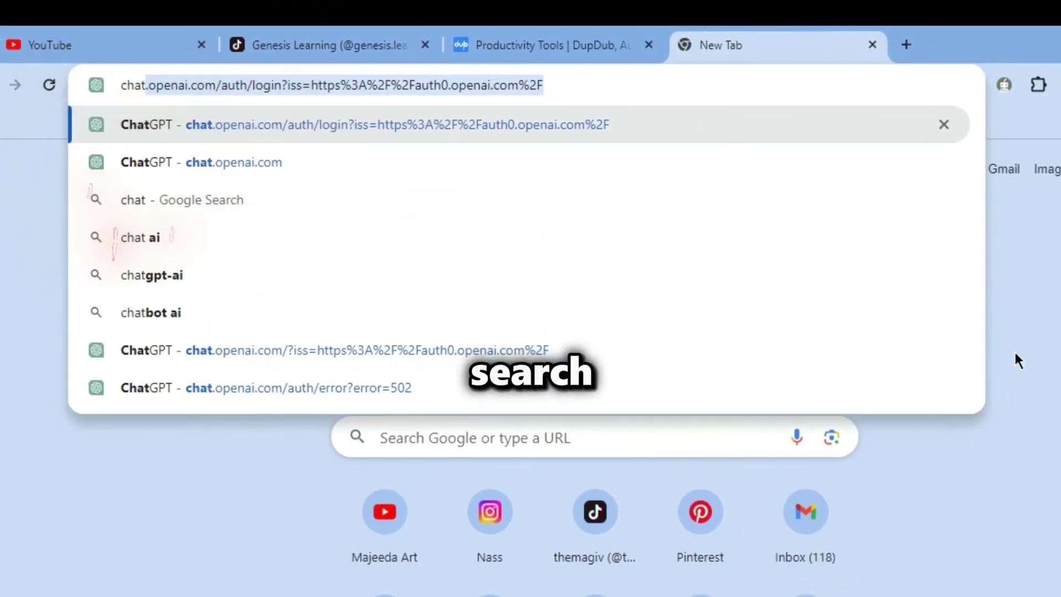
key("Return")
Step: Send 'reword this' with the pasted transcript, then ask 'create prompts from this to use in Leonardo'
type("rewo")
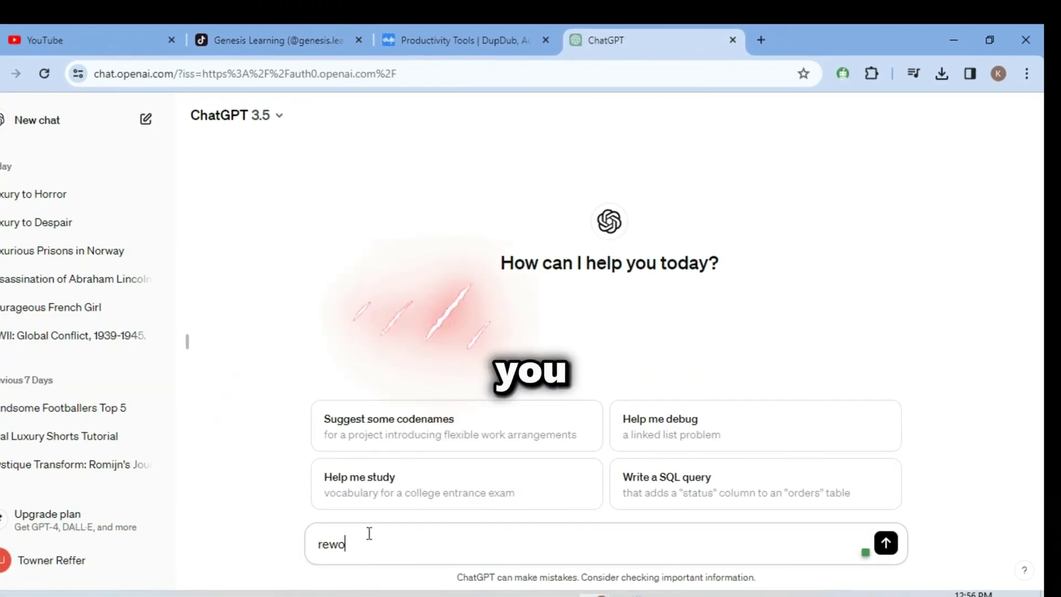
type("rd this")
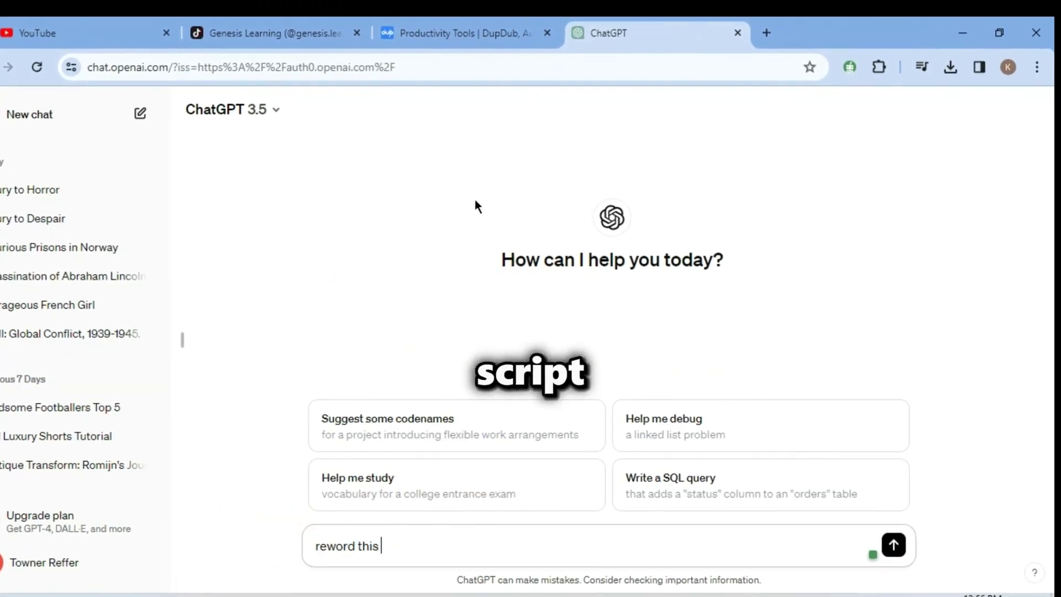
key("ctrl+v")
key("Return")
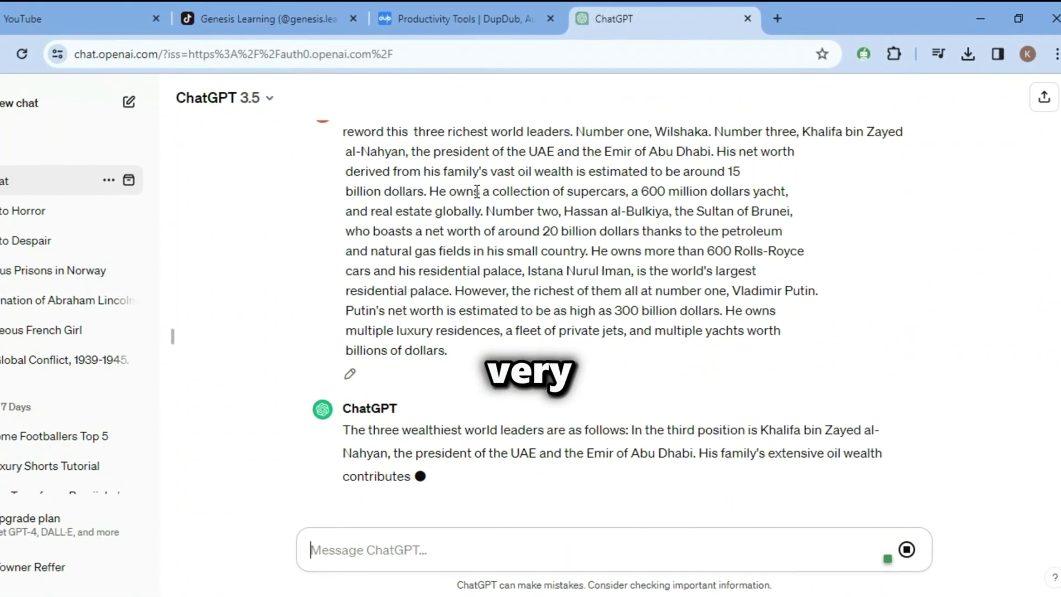
type("create prom")
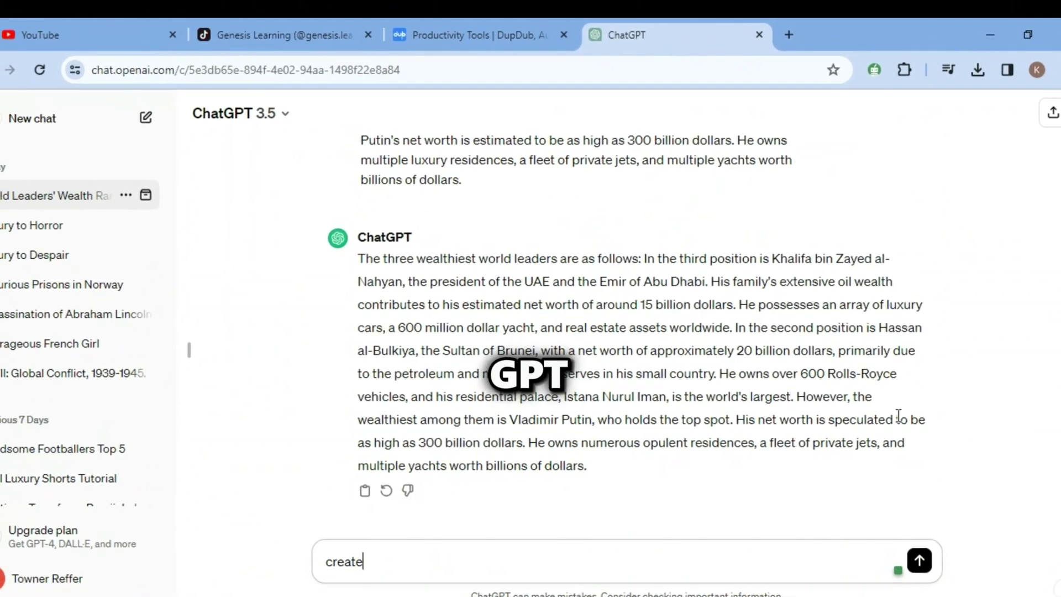
type("pts from this to use in ")
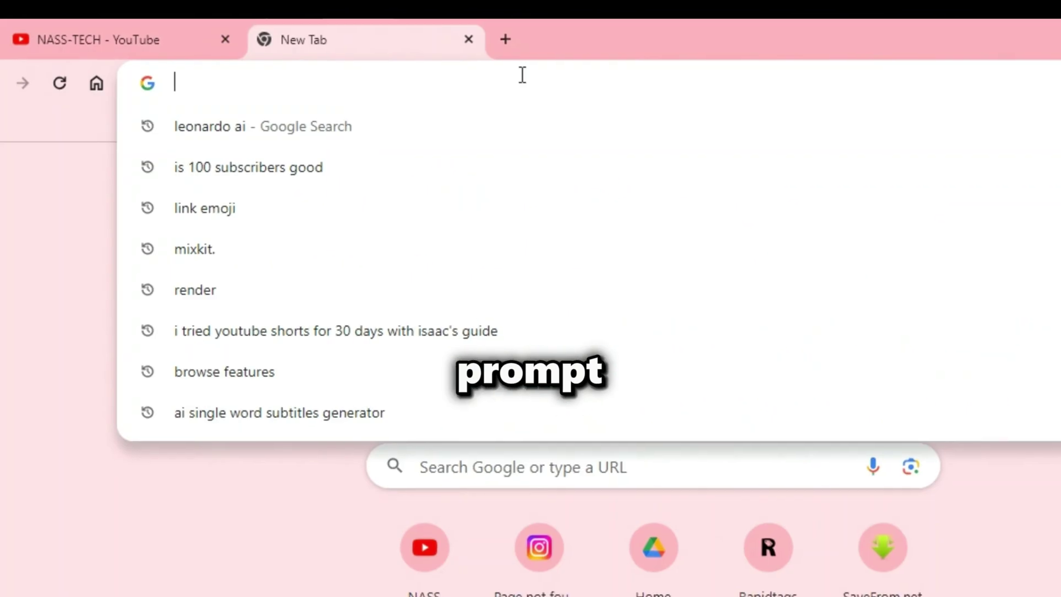
Step: Find Leonardo.Ai and open its AI image generation page
type("le")
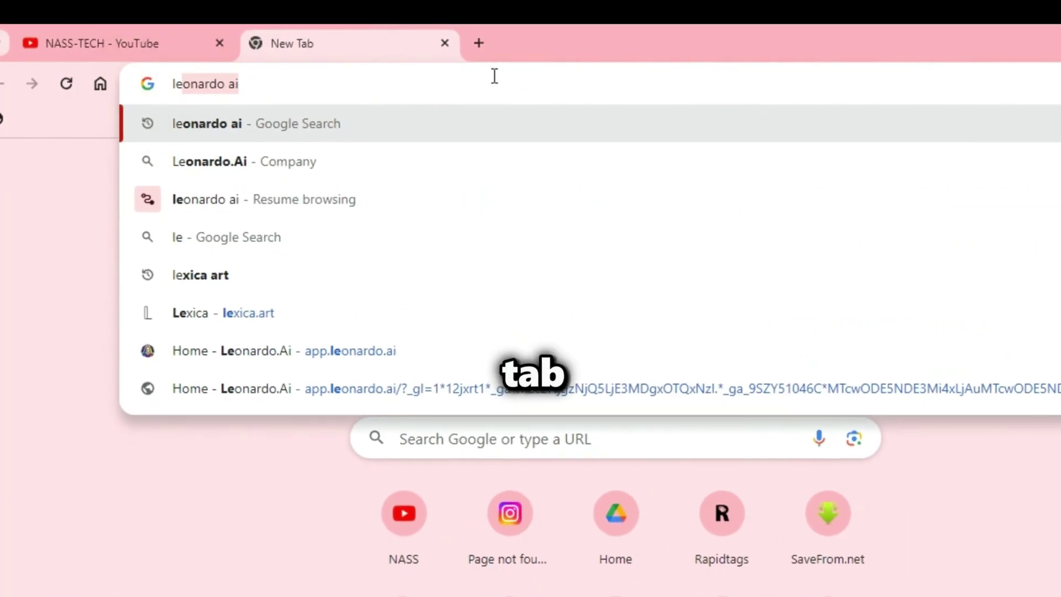
key("Return")
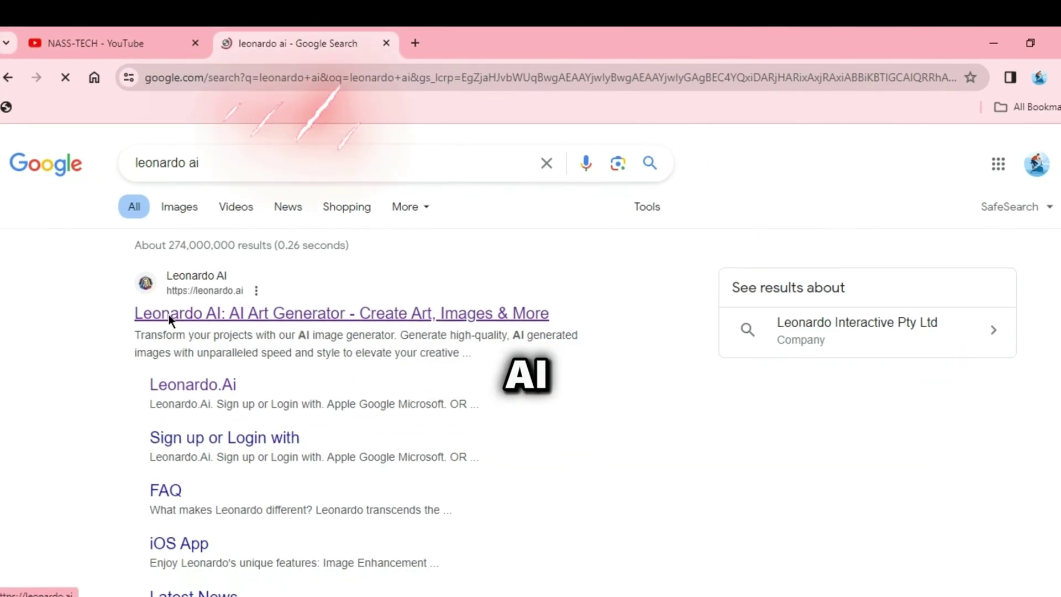
left_click(168, 313)
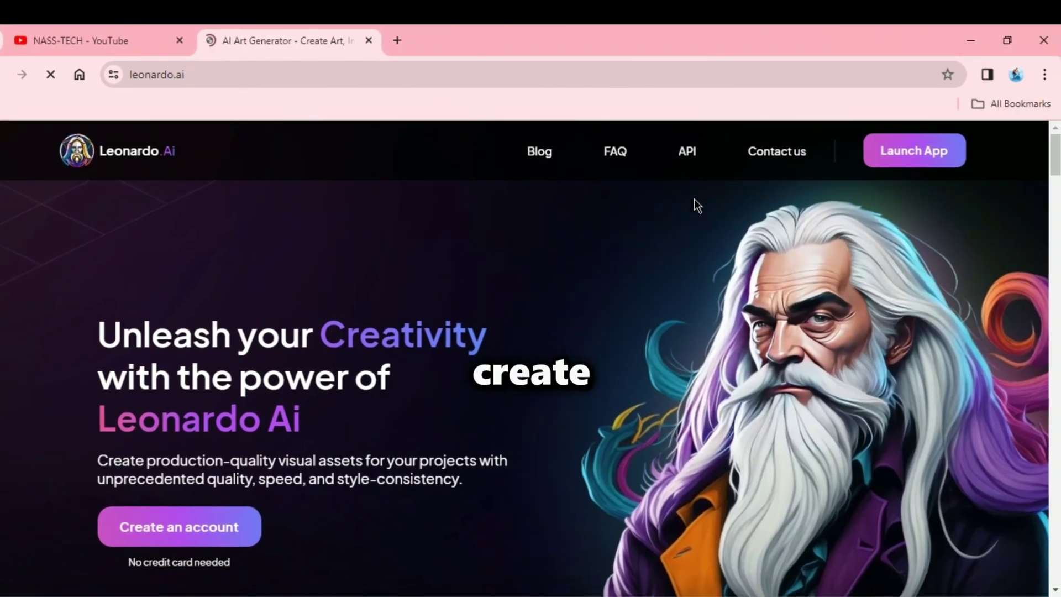
left_click(184, 533)
left_click(369, 41)
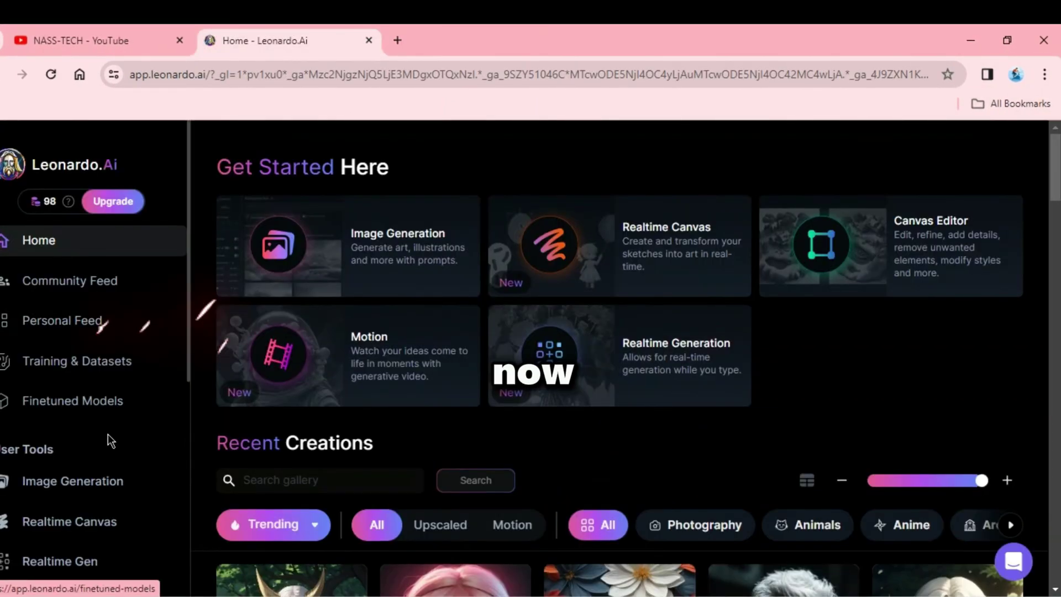
left_click(74, 482)
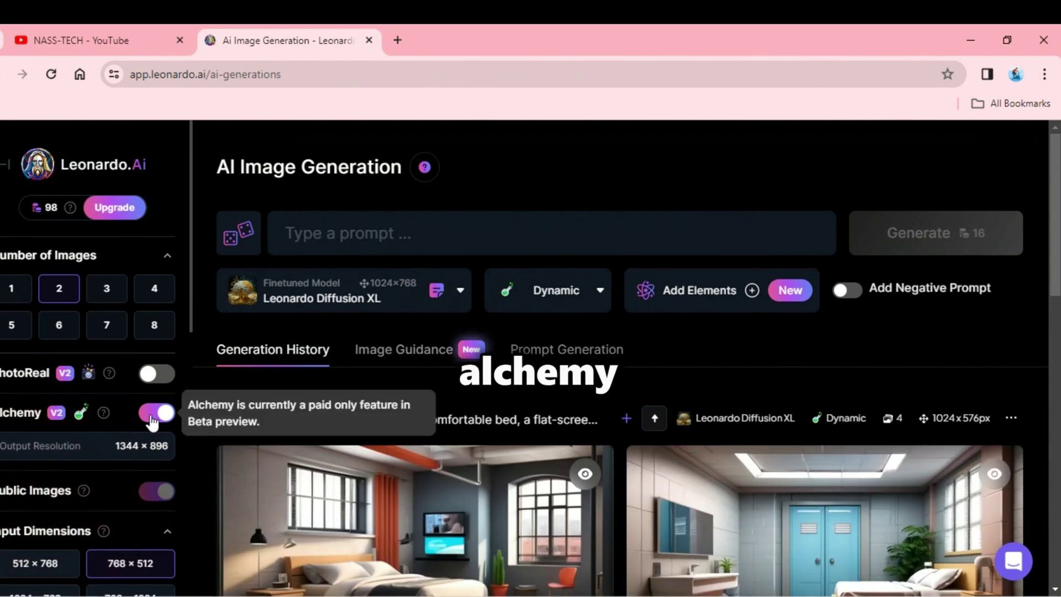
Step: Generate the pasted residence prompt using the Absolute Reality v1.6 model
left_click(398, 298)
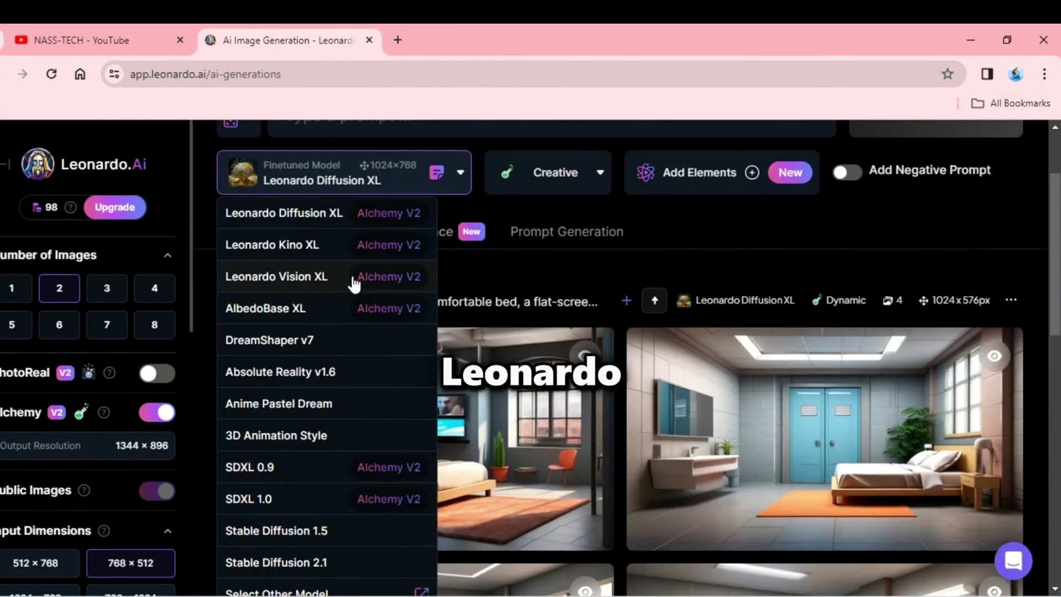
left_click(300, 381)
key("ctrl+v")
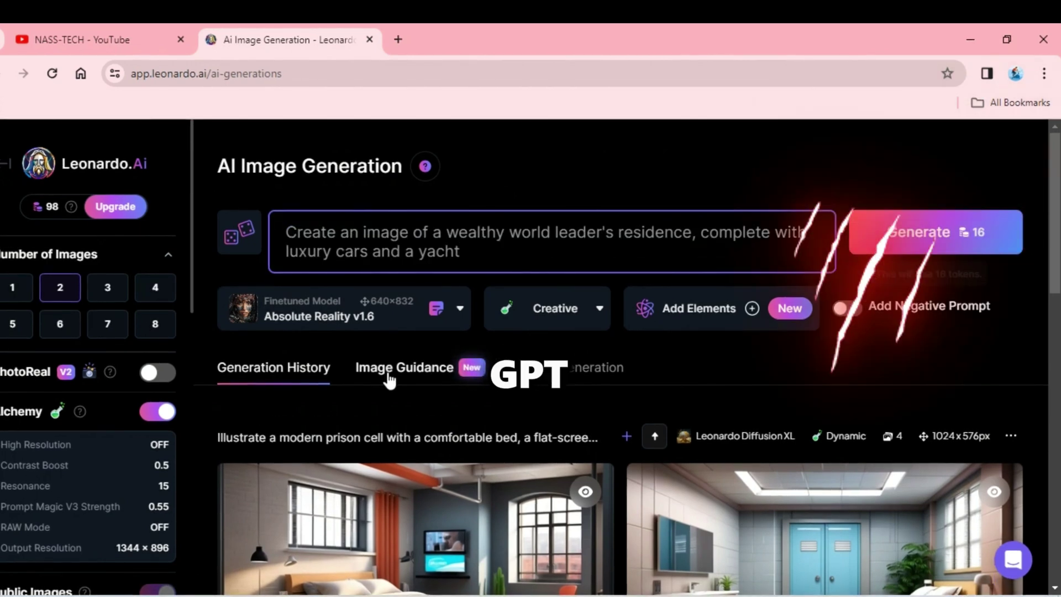
left_click(933, 252)
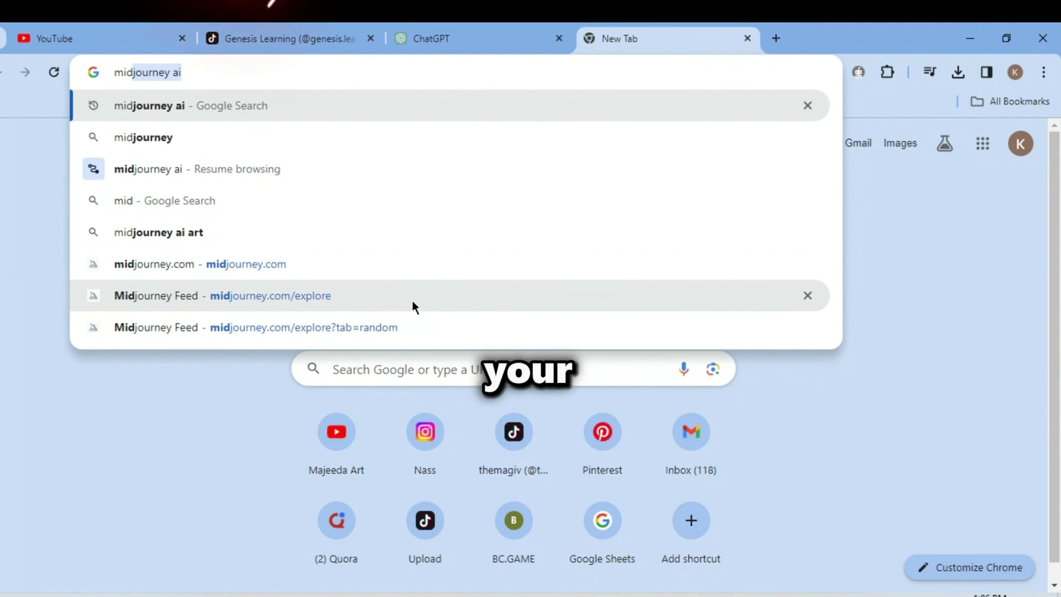
Step: Search Midjourney Explore for 'luxury' and open the aerial yacht image's details
left_click(412, 300)
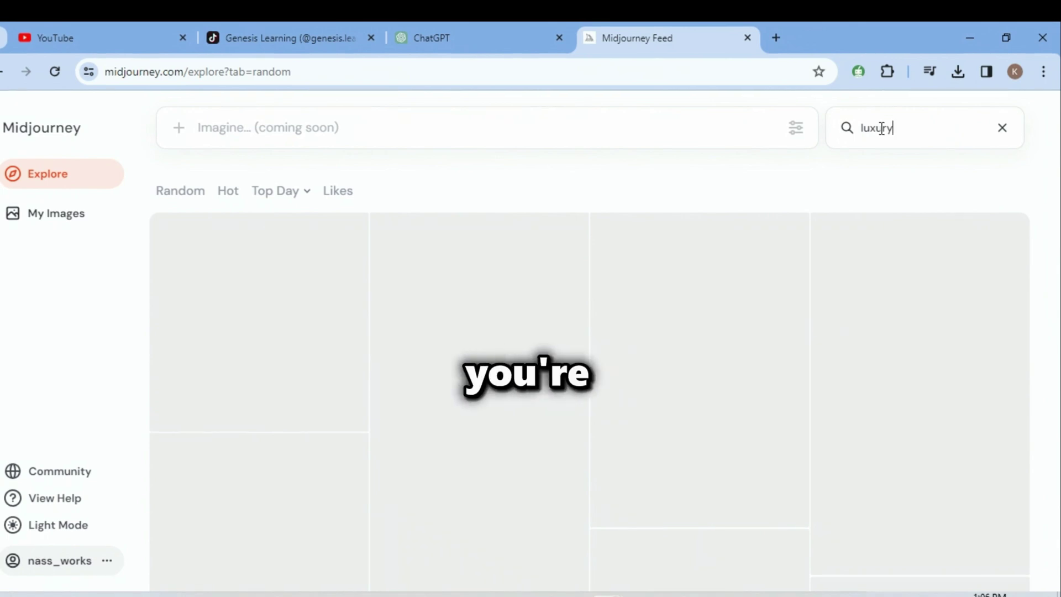
left_click(881, 127)
type("luxury")
scroll(736, 307, "down", 4)
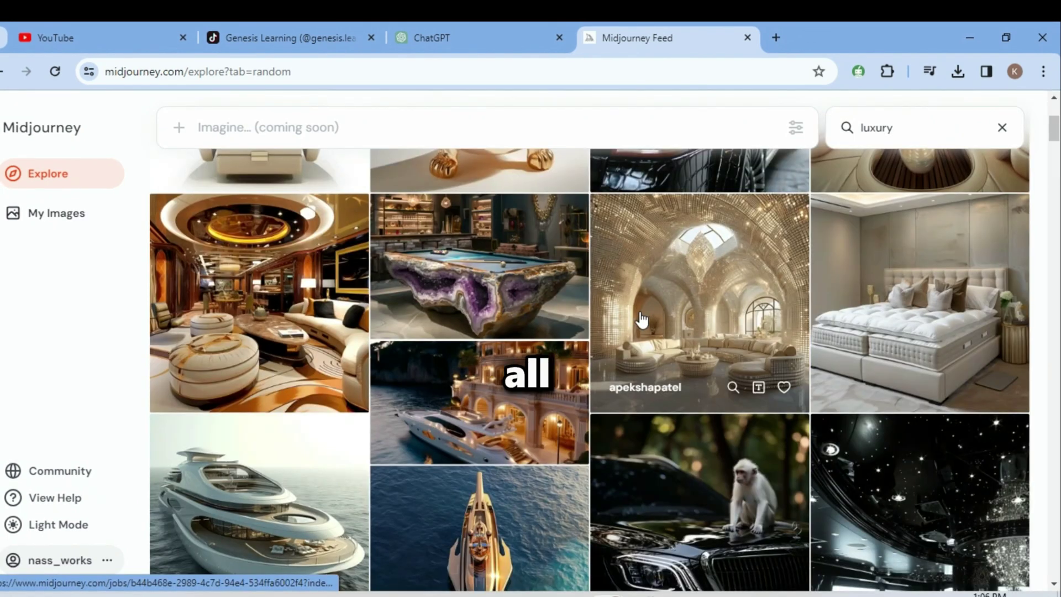
scroll(640, 319, "down", 4)
left_click(579, 320)
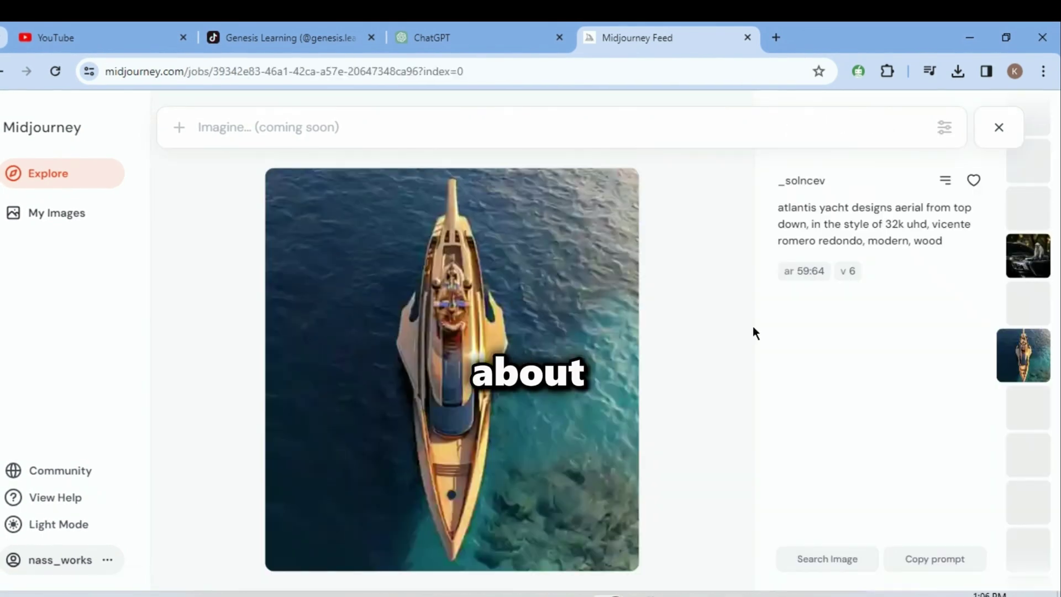
key("Right")
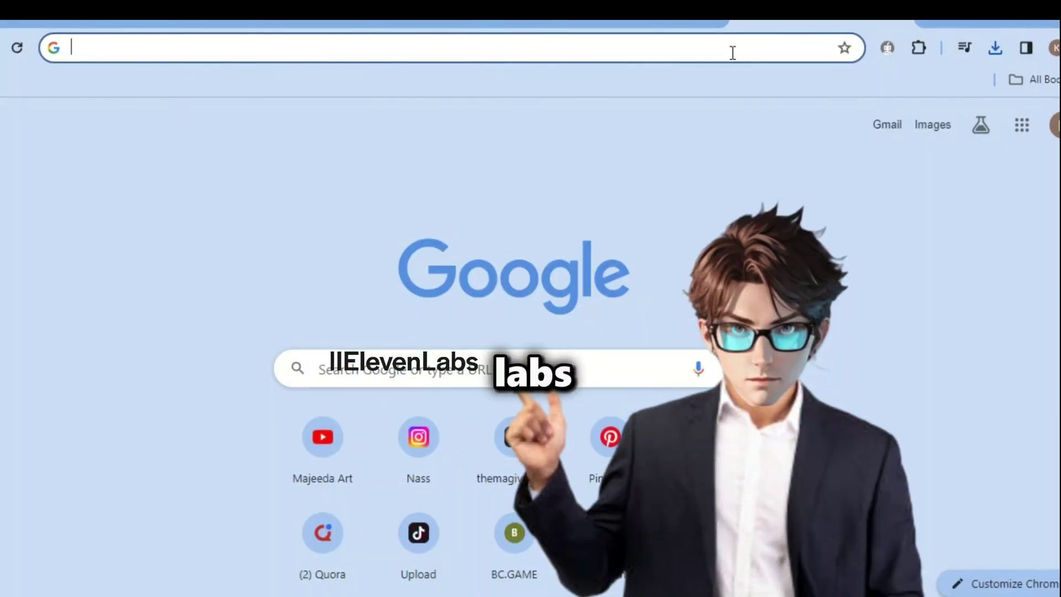
Step: Go to elevenlabs.io and keep Adam as the voice
type("el")
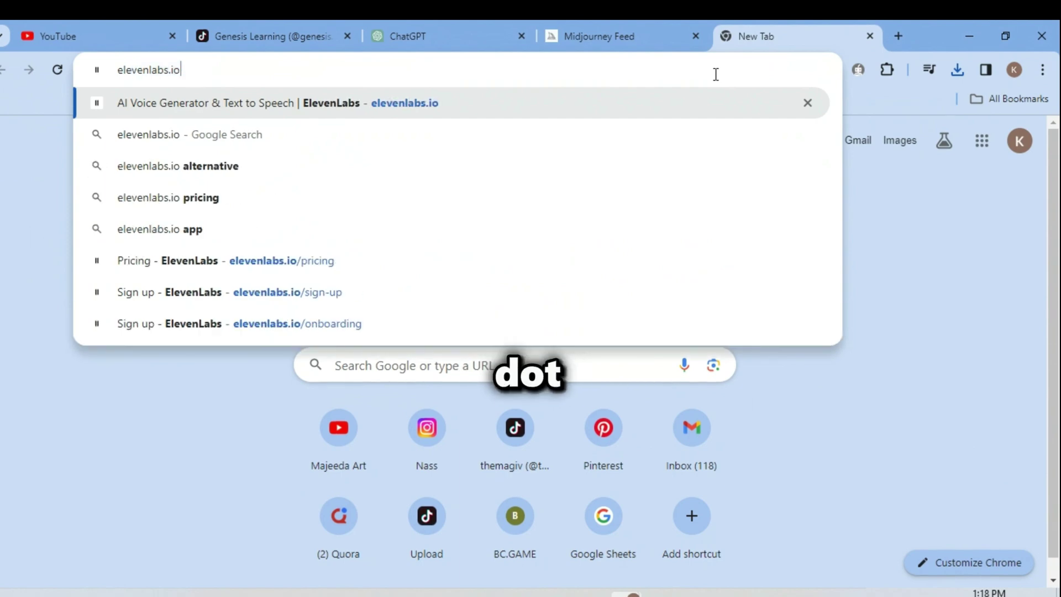
type("evenlabs.io")
key("Return")
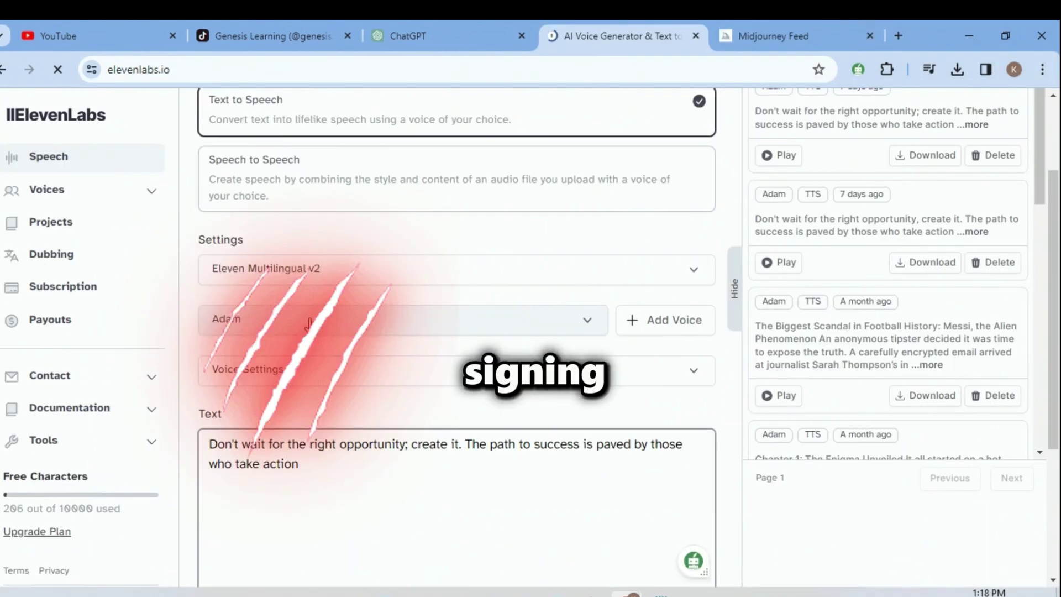
left_click(303, 324)
left_click(260, 382)
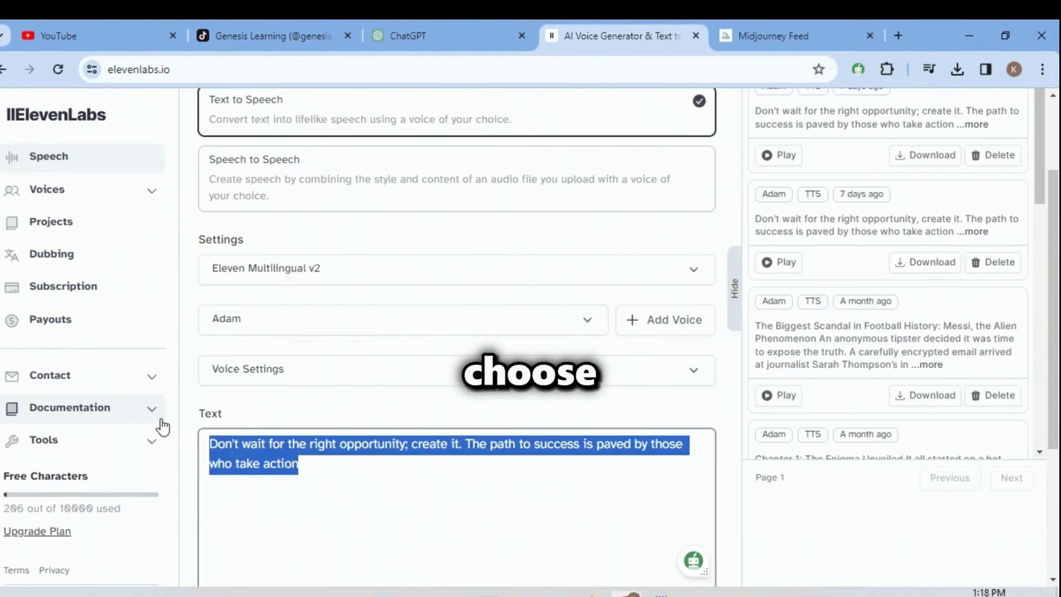
Step: Paste the ChatGPT script into the text box and add 'last one will surprise you'
left_click(422, 48)
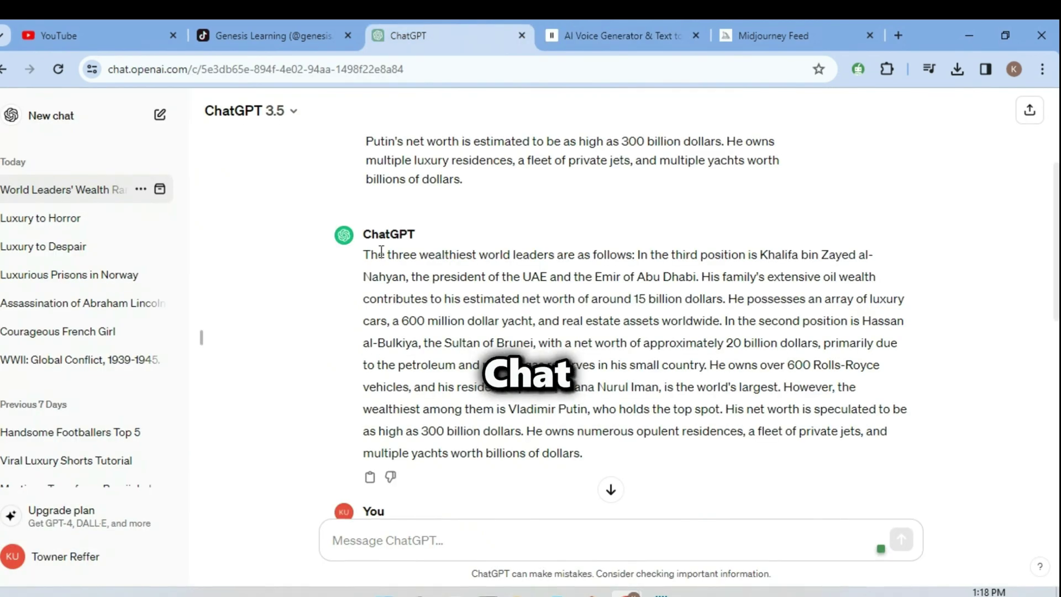
left_click_drag(365, 254, 507, 363)
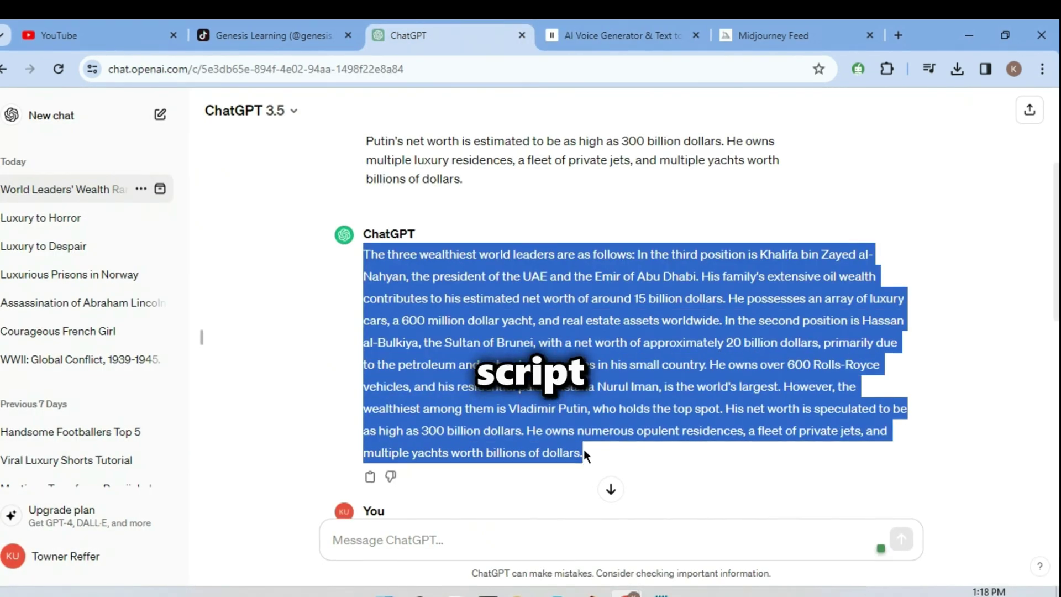
type("The three wealthiest world leaders are as follows: In the third position is Khalifa bin Zayed al-Nahyan, the president of the UAE and the Emir of Abu Dhabi. His family's extensive oil wealth contributes to his estimated net worth of around 15 billion dollars. He possesses an array of luxury cars, a 600 million dollar yacht, and real estate assets worldwide. In the second position is Hassan al-Bulkiya, the Sultan of Brunei, with a net worth of approximately 20 billion dollars, primarily due to the petroleum and natural gas reserves in his small country. He owns over 600 Rolls-Royce vehicles, and his residential palace, Istana Nurul Iman, is the world's largest. However, the wealthiest among them is Vladimir Putin, who holds the top spot. His net worth is speculated to be as high as 300 billion dollars. He owns numerous opulent residences, a fleet of private jets, and multiple yachts worth billions of dollars.")
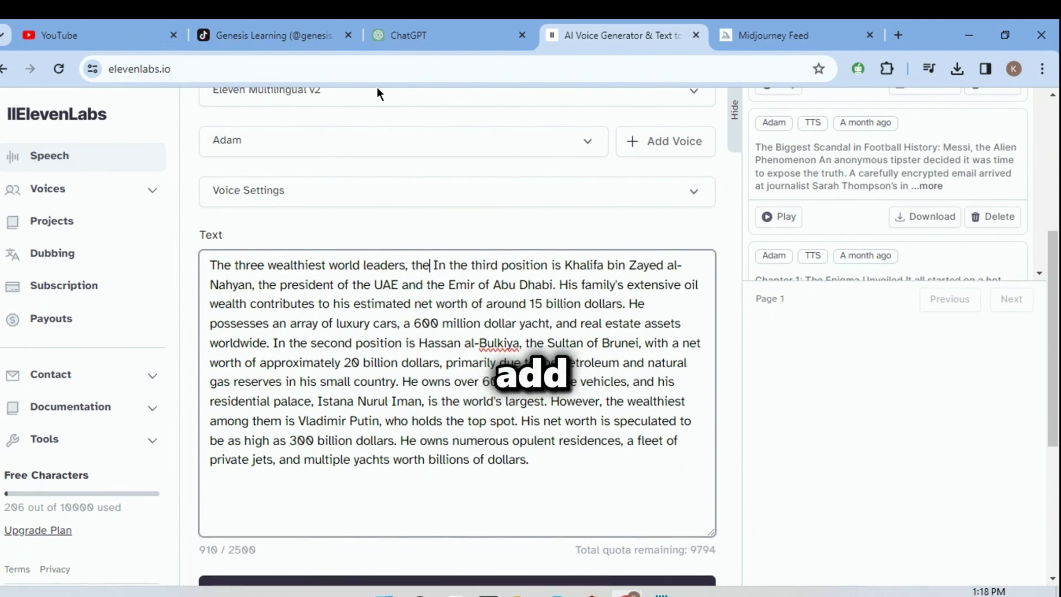
type("last one will")
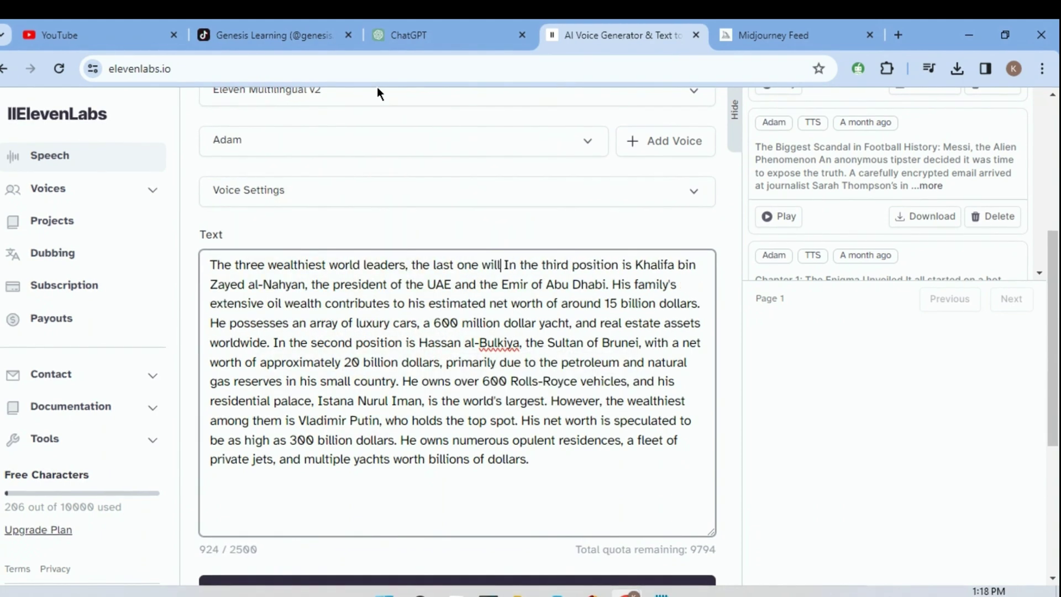
type(" surprise you")
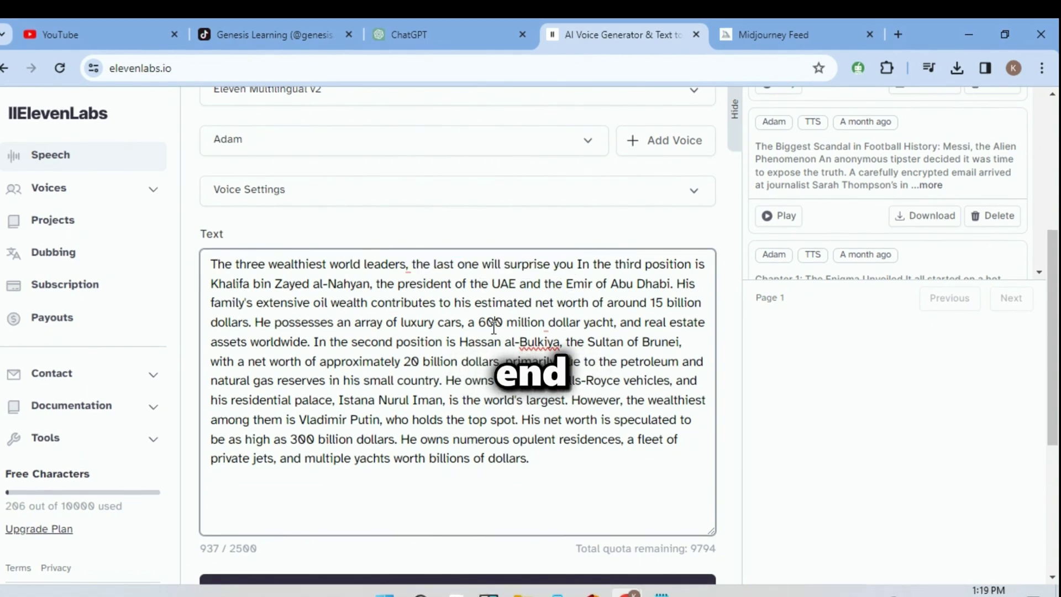
Step: Generate the voiceover audio and locate it in the Downloads folder
scroll(489, 352, "down", 2)
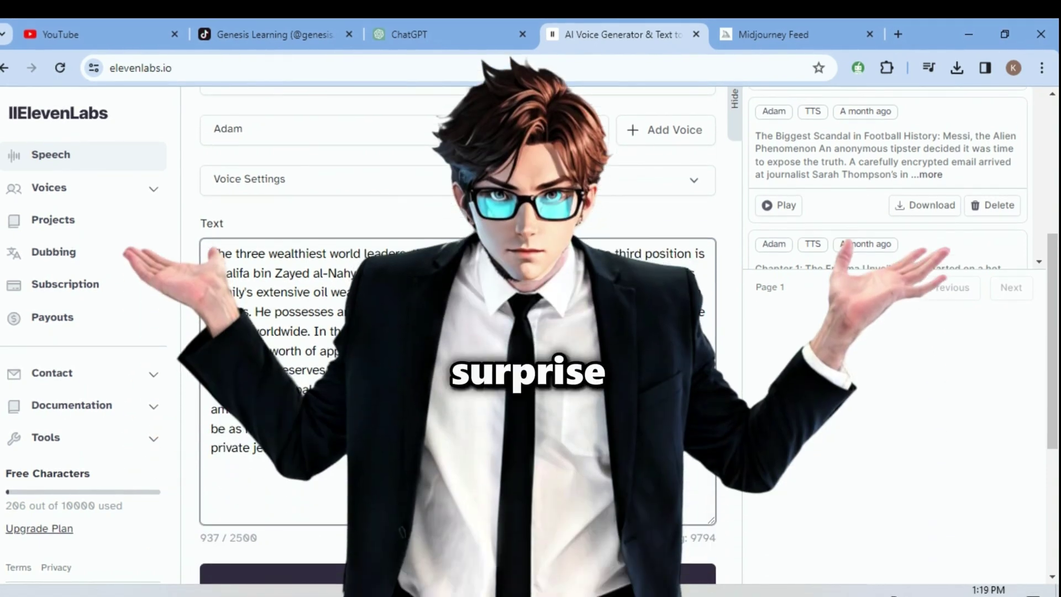
left_click(409, 503)
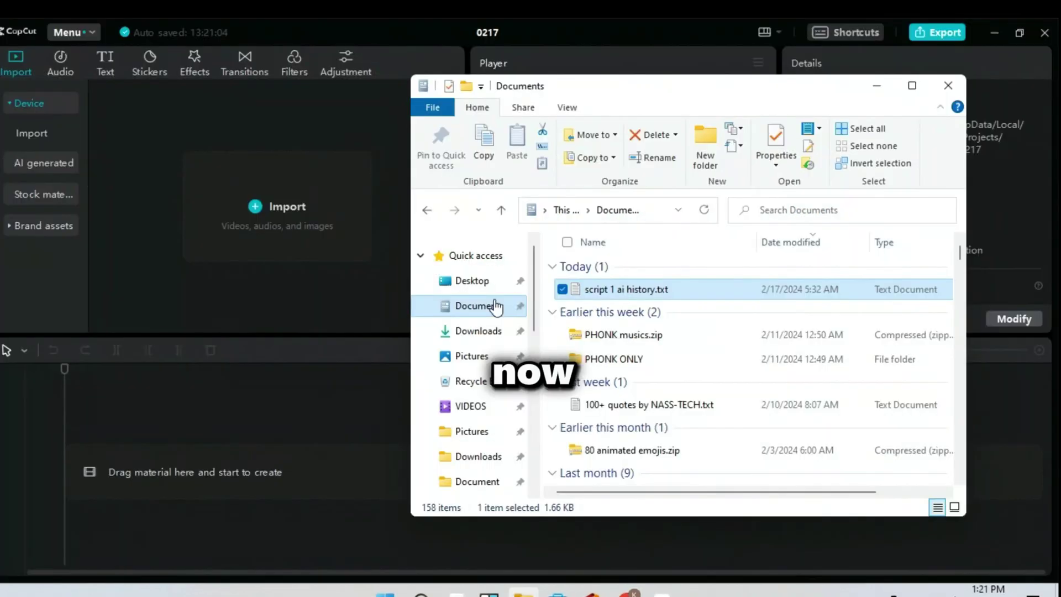
left_click(479, 330)
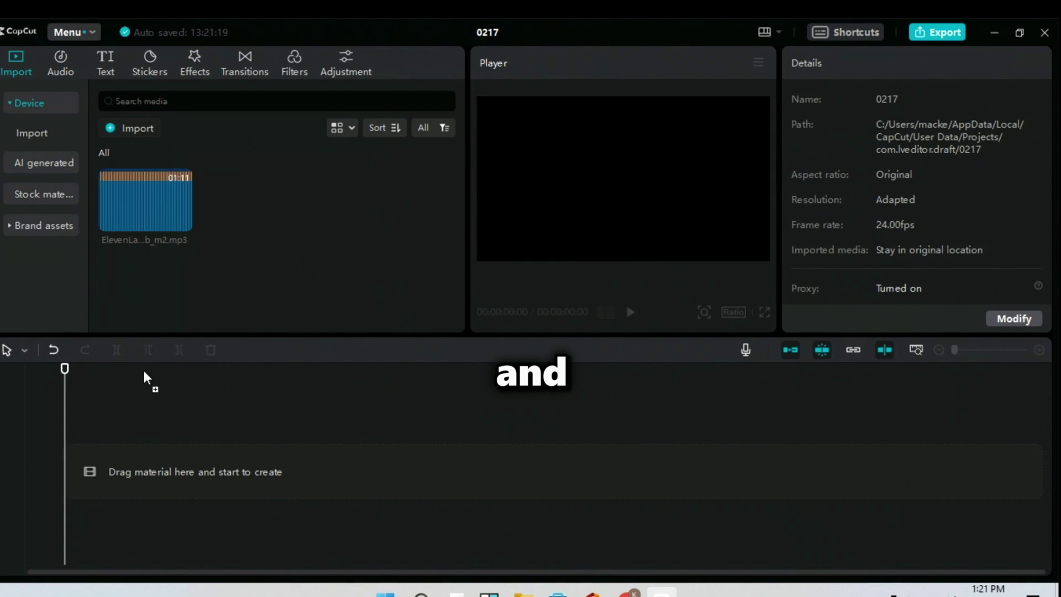
Step: Add the voiceover MP3 to the timeline and split it at the pauses
left_click_drag(147, 379, 129, 530)
left_click(1039, 349)
left_click(117, 349)
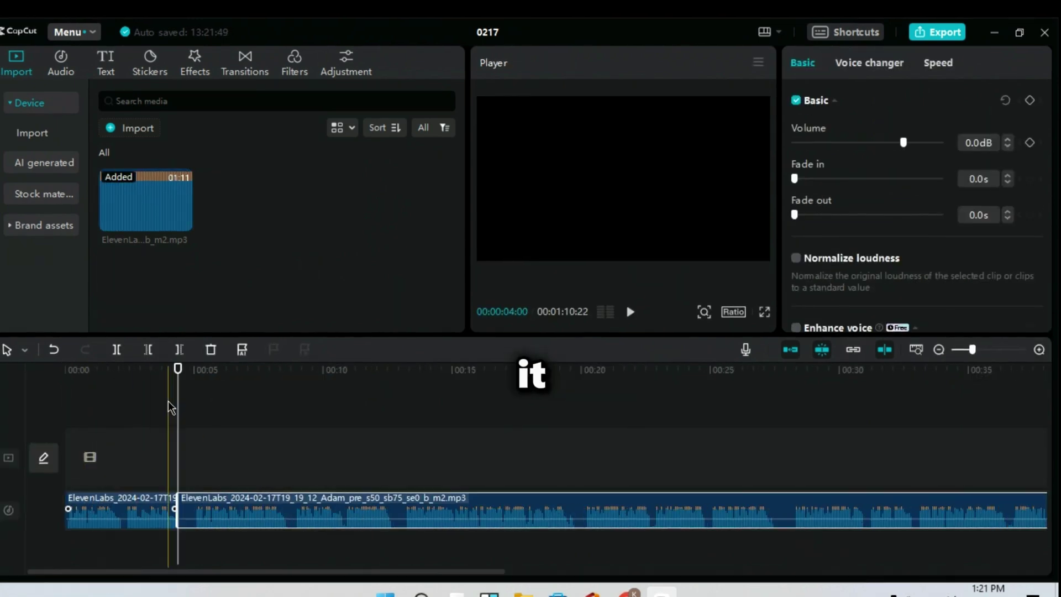
left_click(264, 509)
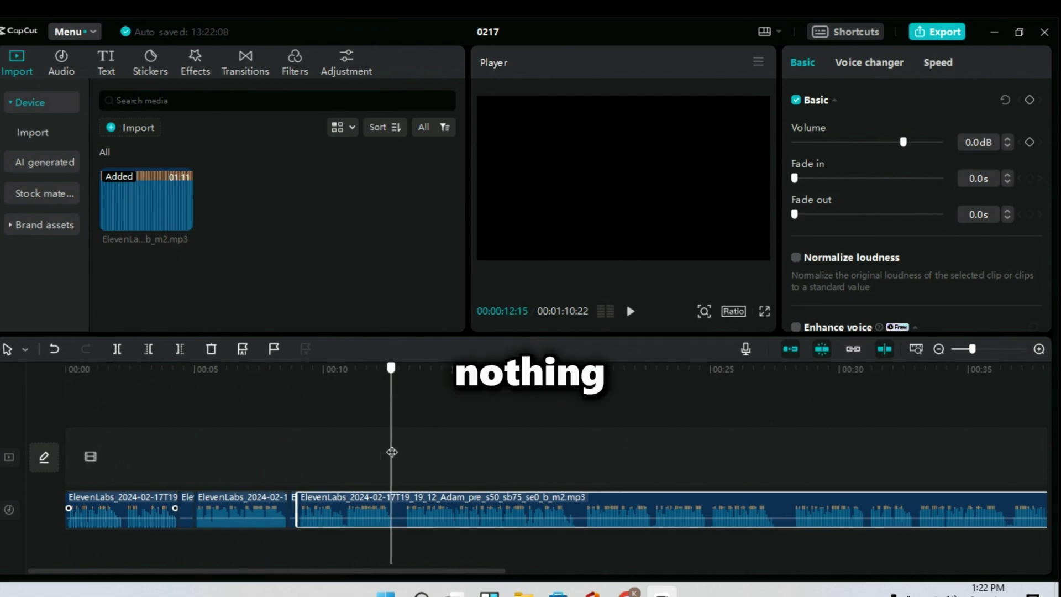
left_click_drag(391, 455, 407, 453)
key("ctrl+b")
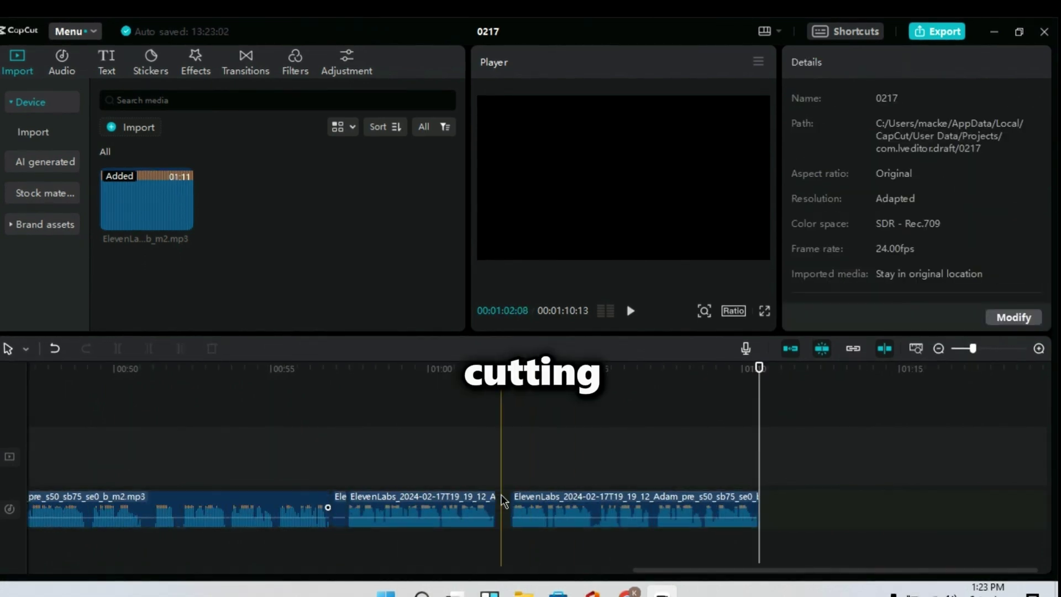
Step: Select all the voiceover pieces together to combine them into a compound clip
left_click(356, 486)
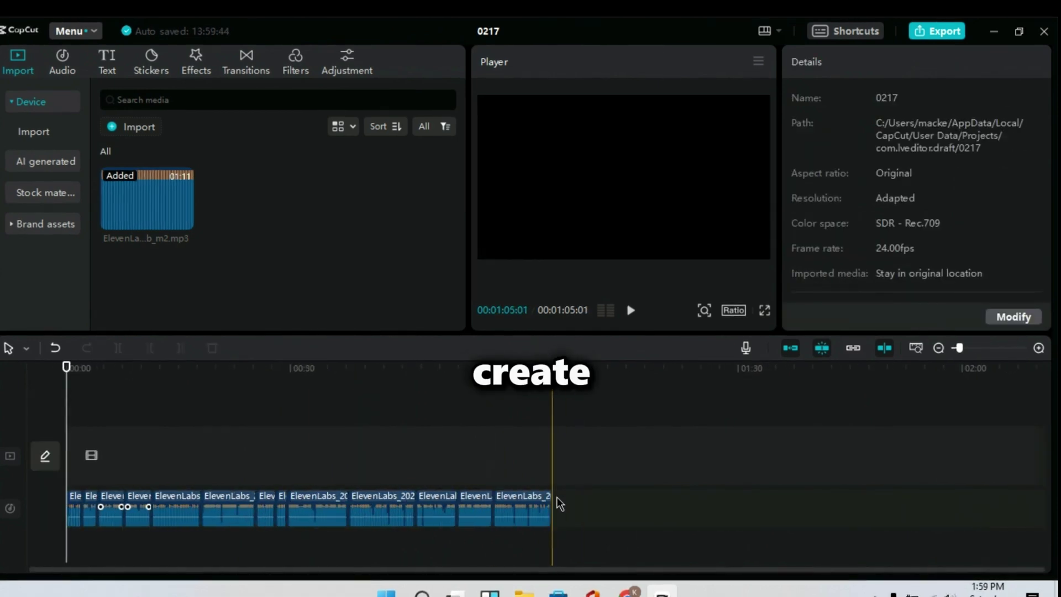
left_click_drag(493, 473, 67, 552)
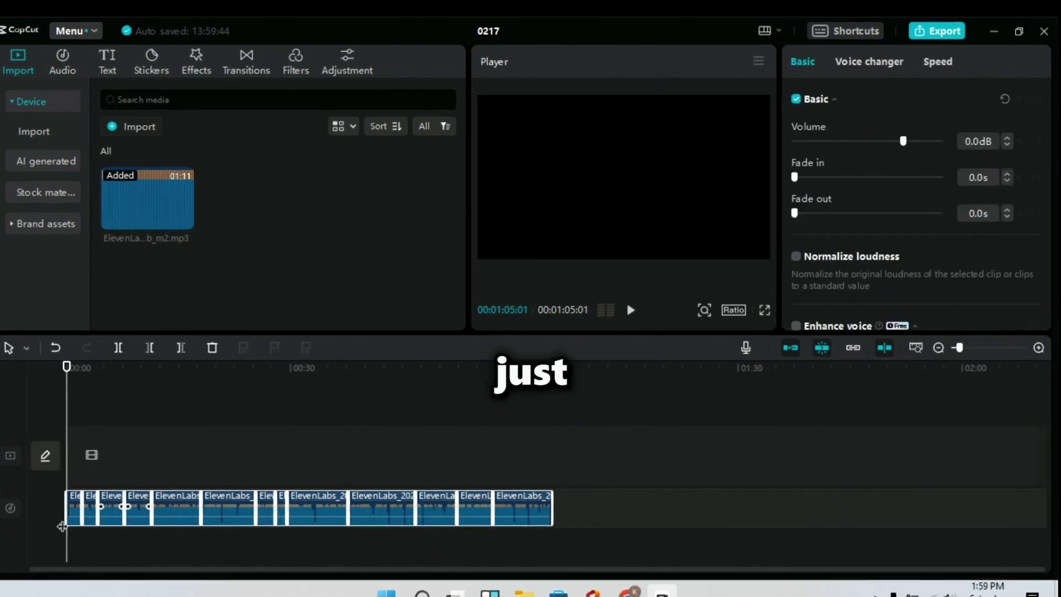
right_click(174, 505)
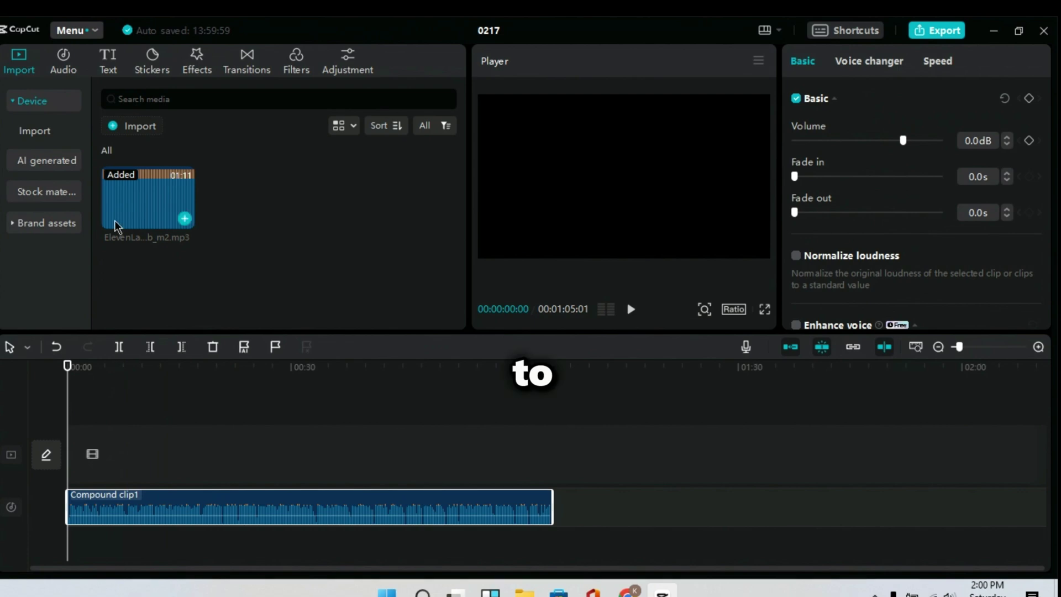
Step: Generate English auto captions from the voiceover
left_click(107, 66)
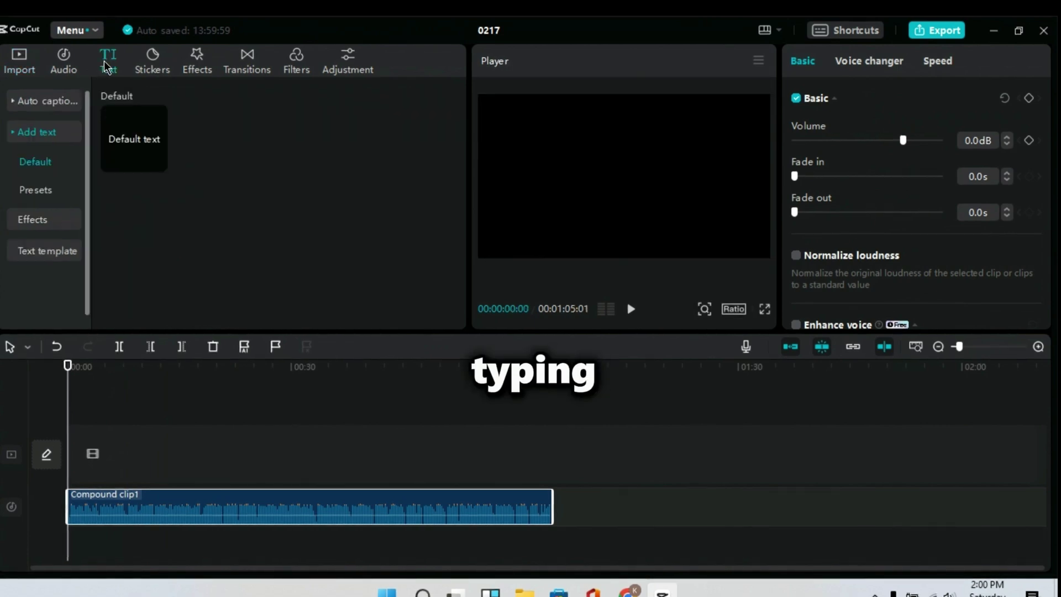
left_click(65, 105)
left_click(237, 225)
left_click(226, 374)
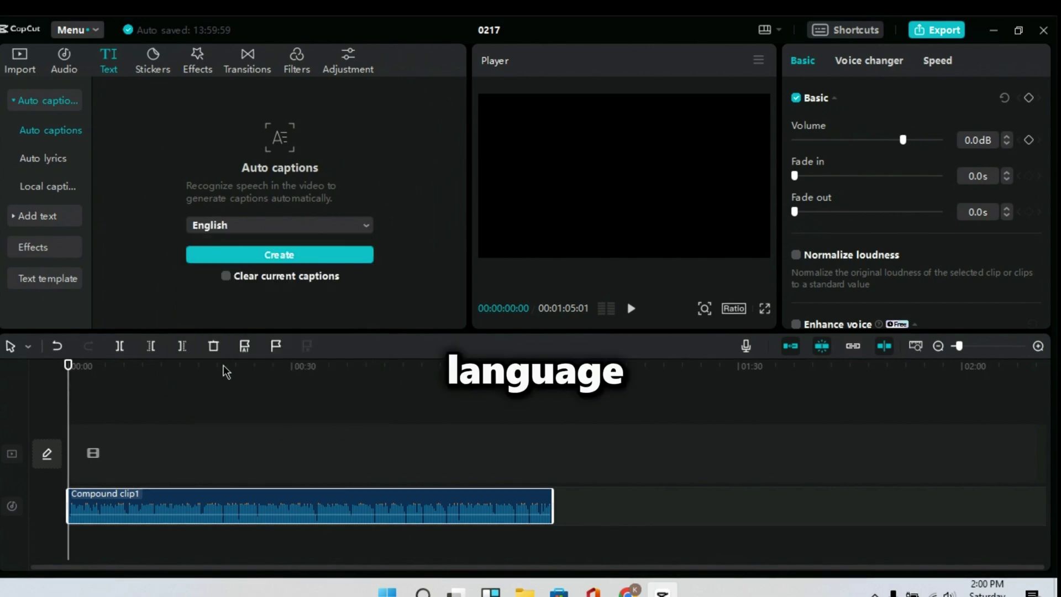
left_click(306, 258)
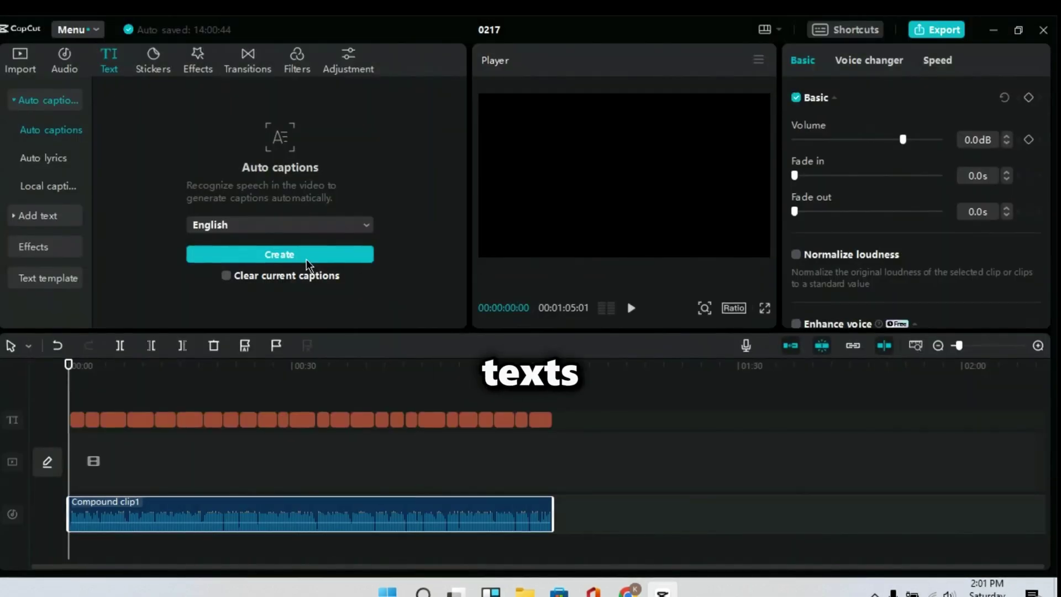
Step: Switch the canvas to 9:16 portrait and move the captions higher in the frame
left_click(74, 395)
left_click(733, 308)
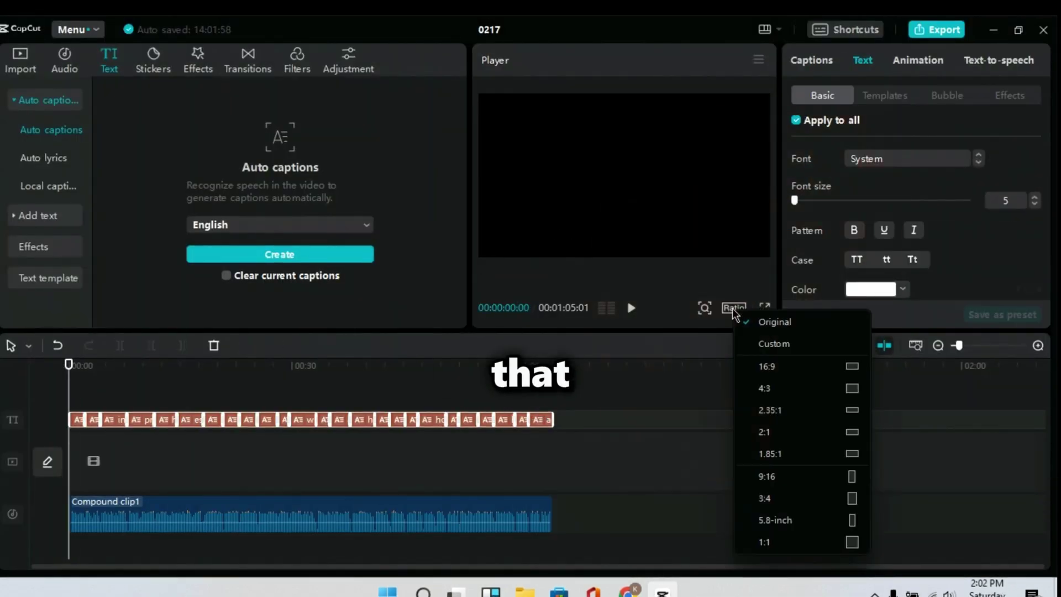
left_click(787, 486)
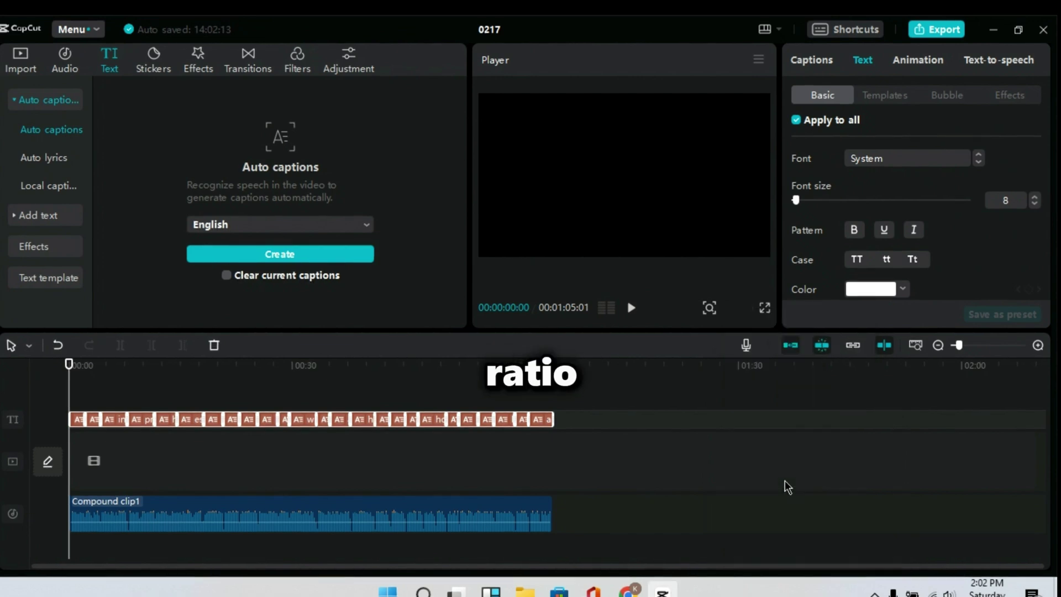
left_click_drag(624, 239, 628, 174)
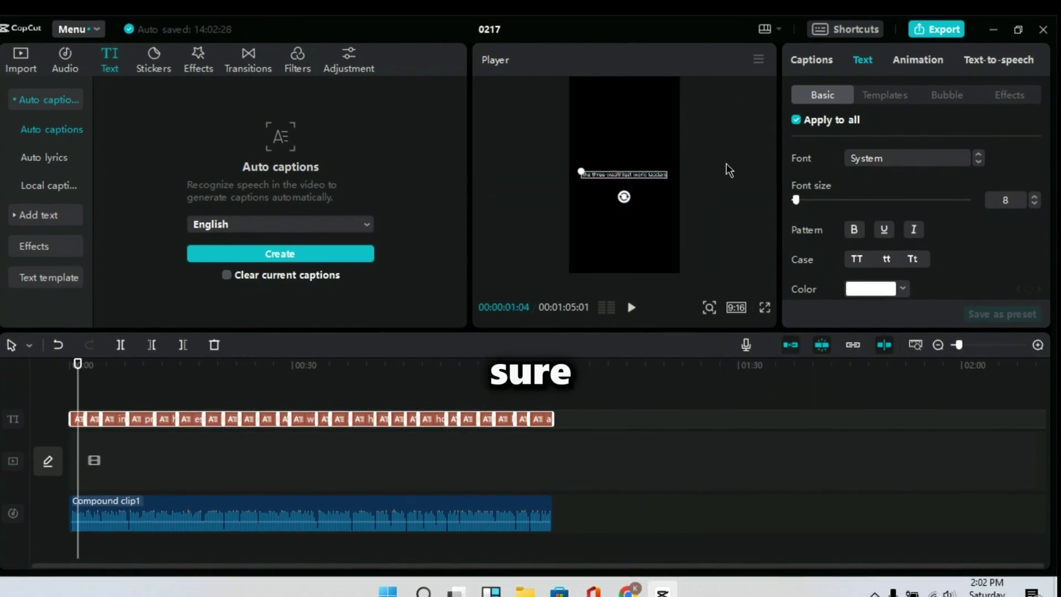
left_click(906, 159)
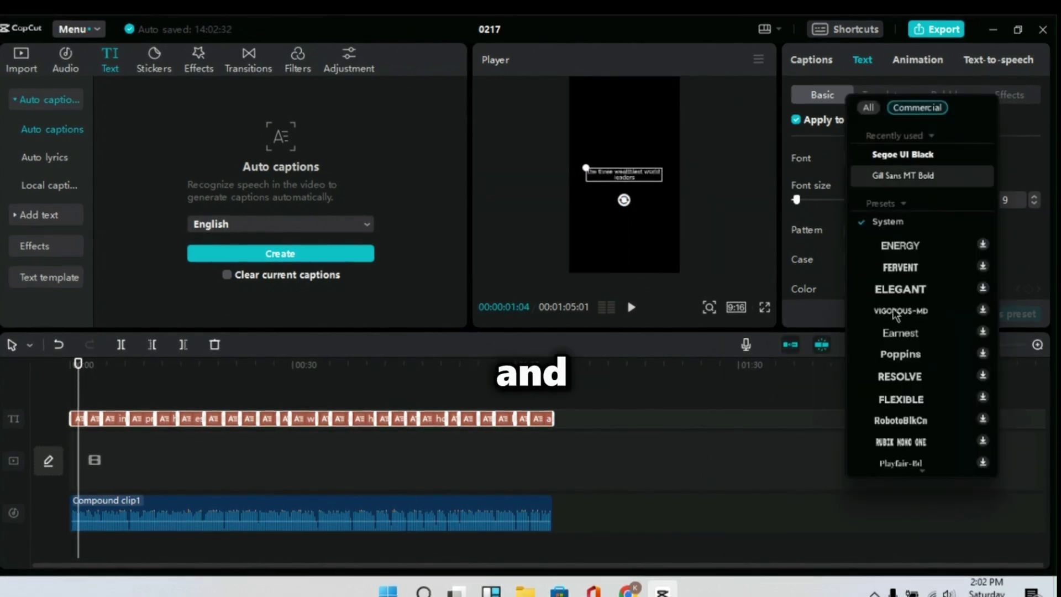
Step: Keep Segoe UI Black as the caption font and apply the Bounce Out animation
left_click(889, 155)
left_click(906, 61)
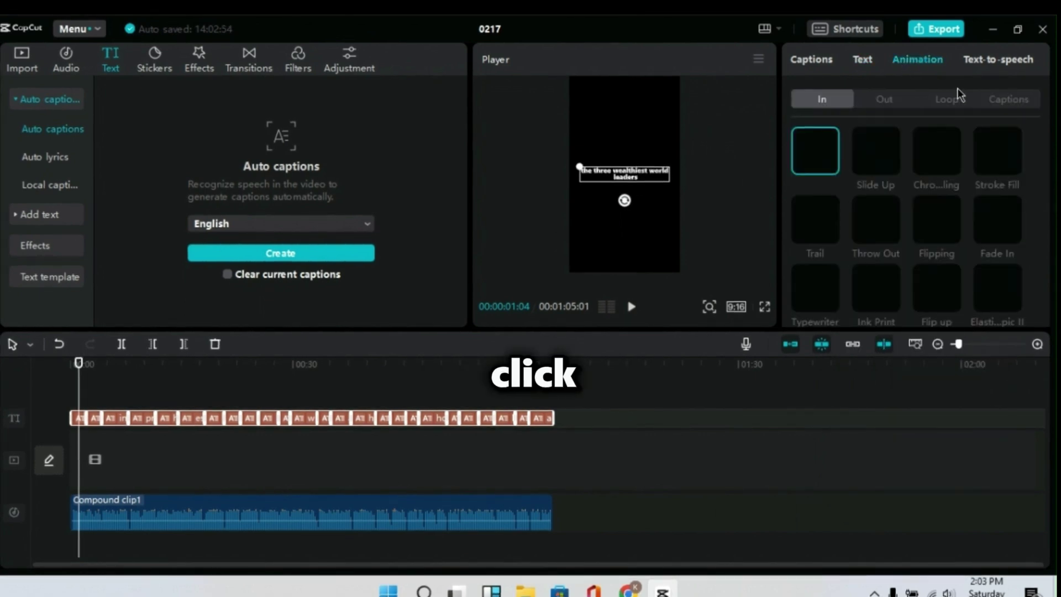
left_click(1008, 99)
left_click(815, 282)
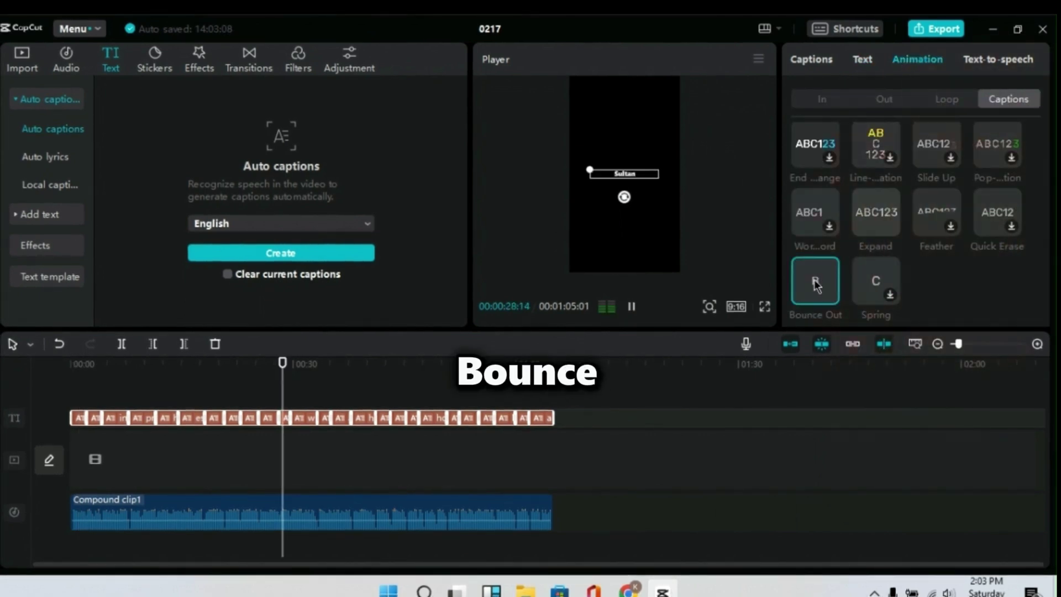
left_click(810, 59)
Step: Set caption size 14 and add a black shadow: 100% opacity, 33% blur, distance 8, -45°
left_click(862, 59)
left_click(1014, 198)
type("14")
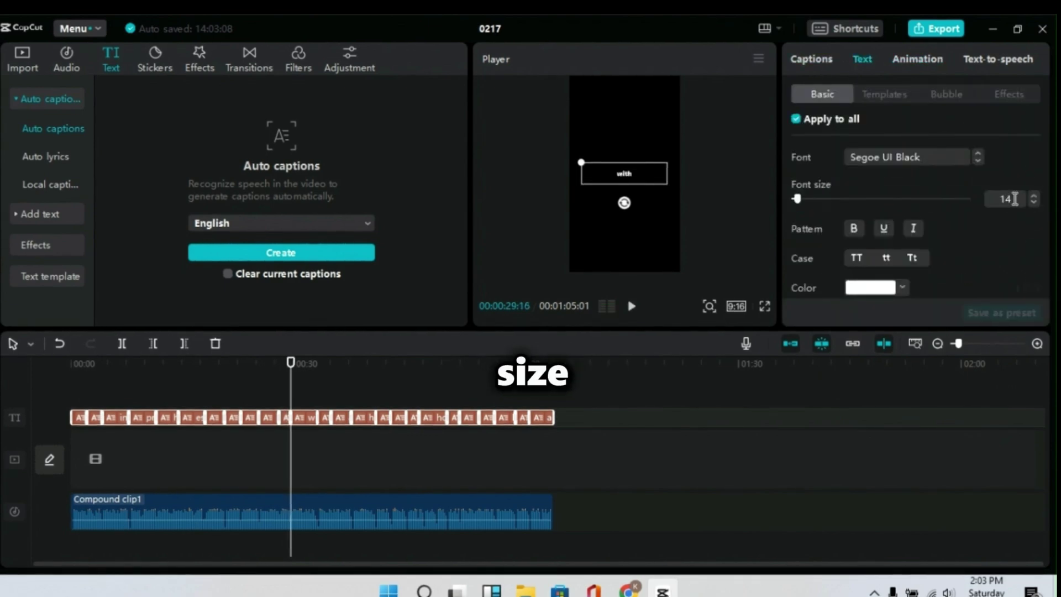
scroll(964, 241, "down", 5)
scroll(964, 240, "down", 10)
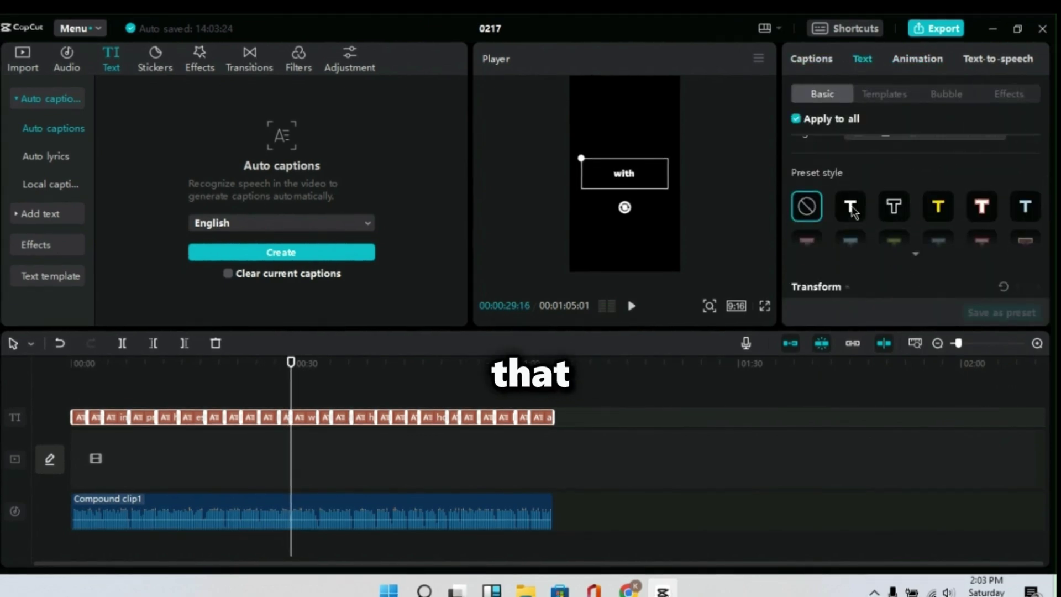
scroll(853, 212, "down", 3)
left_click(796, 243)
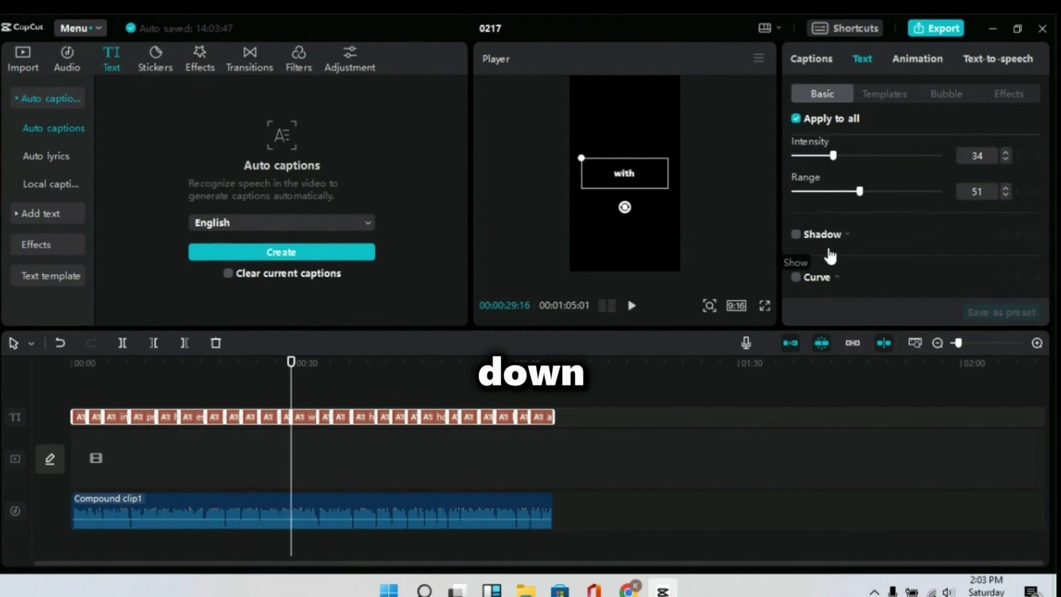
scroll(795, 248, "down", 3)
left_click_drag(908, 181, 954, 188)
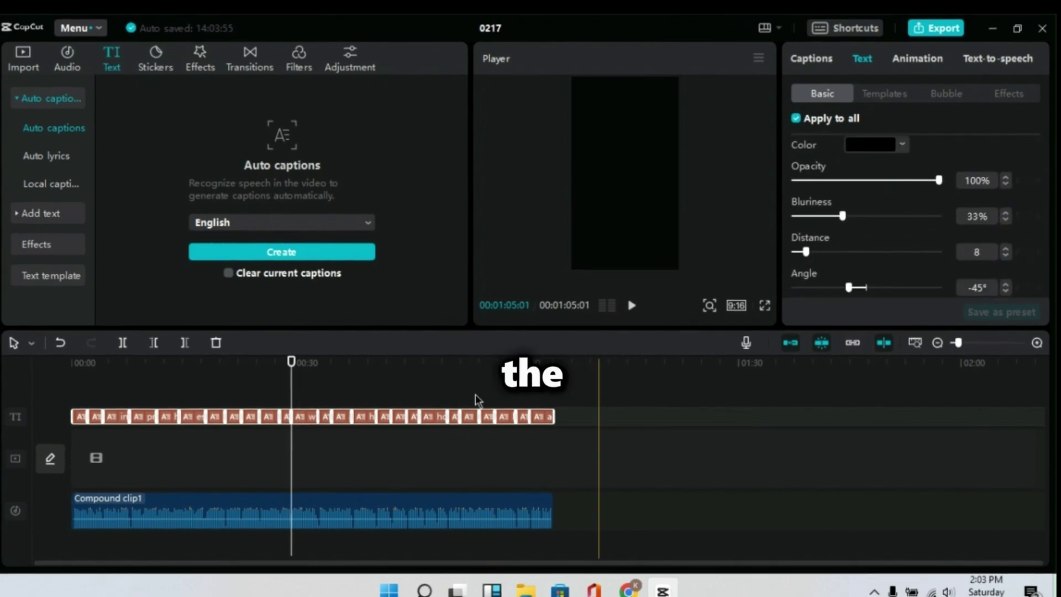
Step: Select the twelve luxury images in Downloads to import into CapCut
left_click(278, 400)
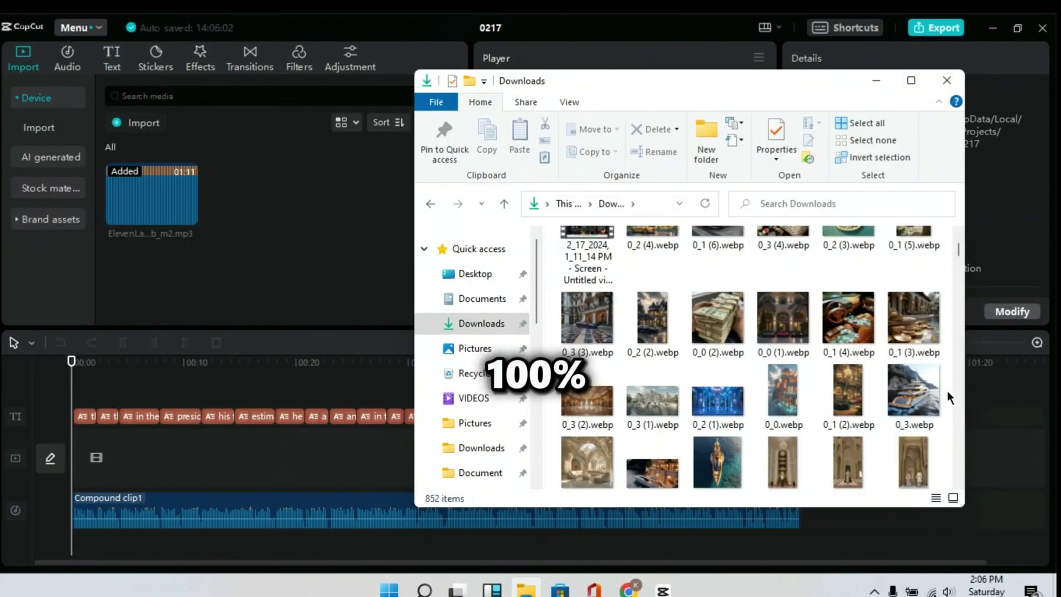
left_click_drag(947, 391, 579, 332)
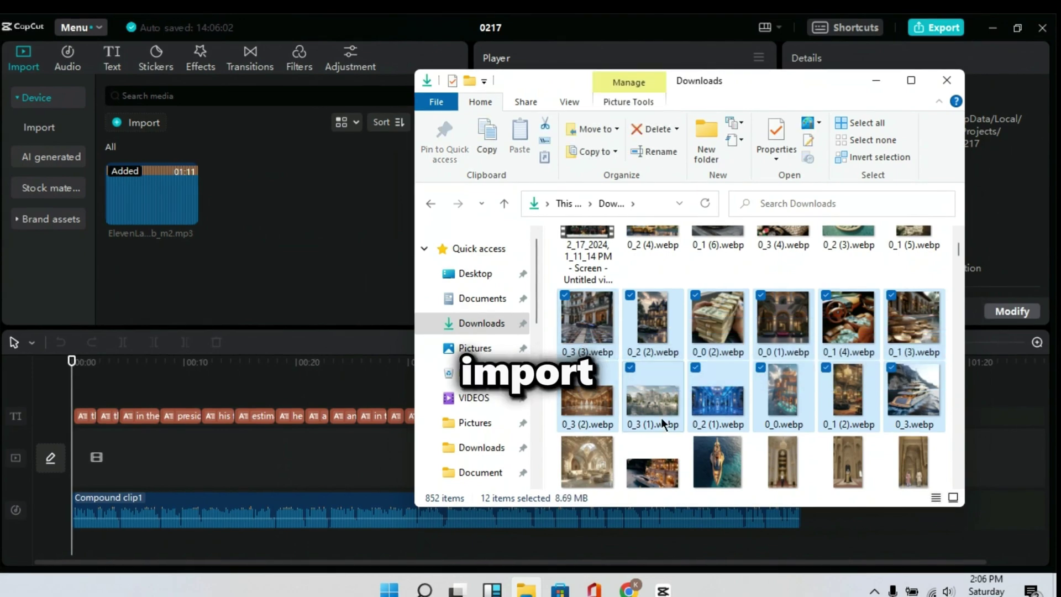
scroll(661, 416, "down", 5)
scroll(704, 402, "down", 5)
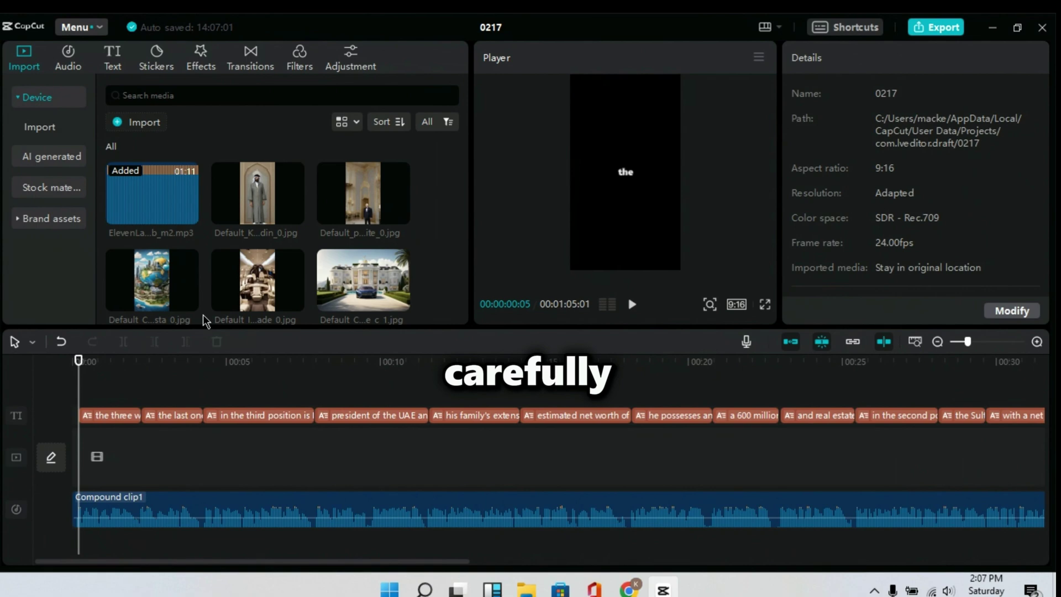
scroll(232, 268, "down", 10)
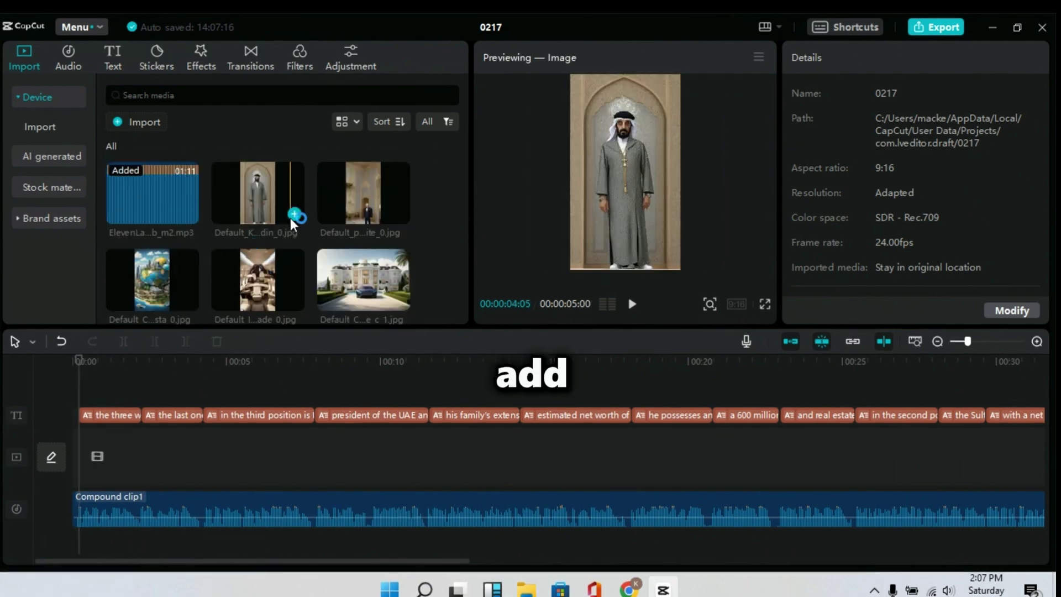
Step: Add each image to the timeline back-to-back, trim each clip to about 1 second, and play it back
left_click(294, 216)
left_click_drag(224, 452, 101, 452)
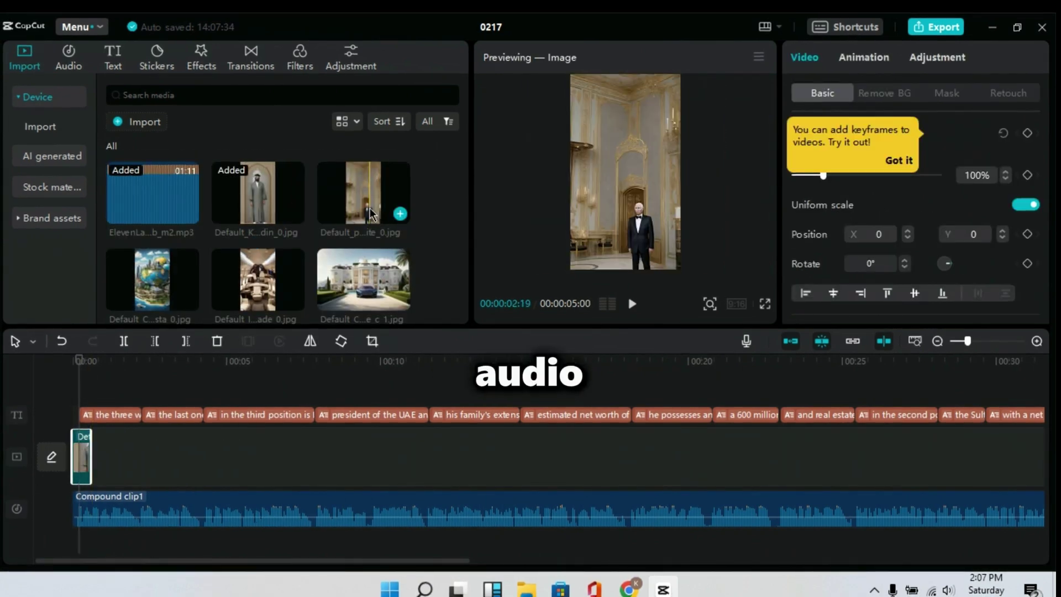
left_click(399, 215)
left_click_drag(257, 452, 109, 452)
scroll(294, 301, "down", 10)
scroll(296, 293, "up", 10)
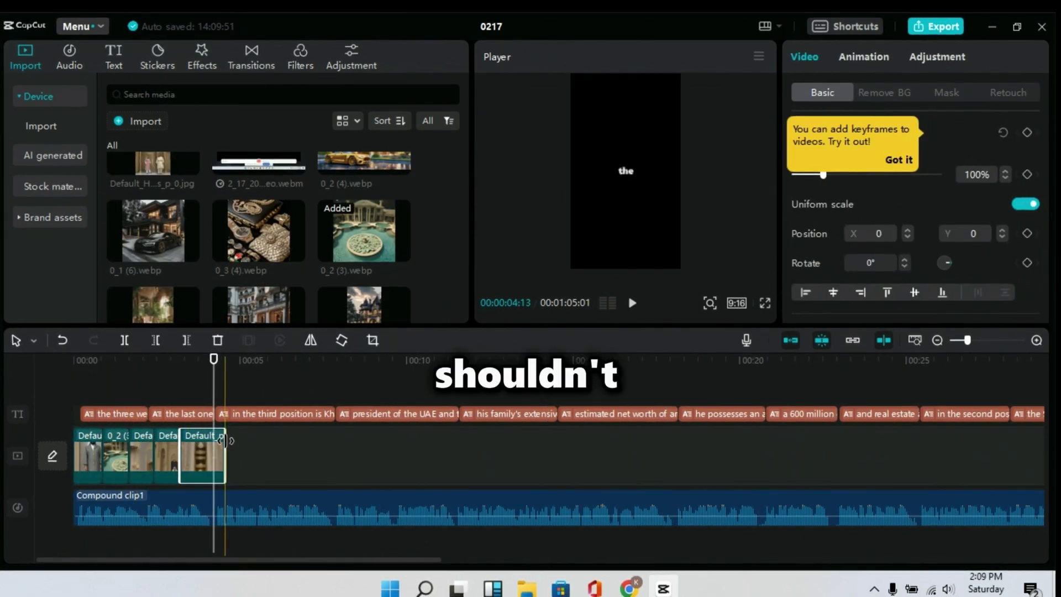
key("space")
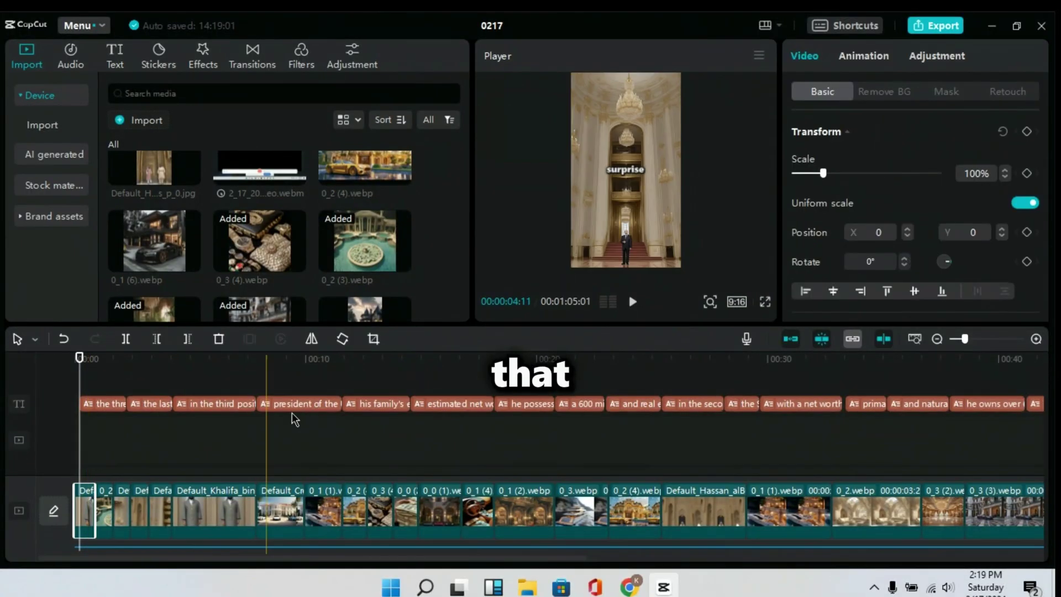
Step: Apply Combo animations to the first clips, including 0_1 (1), 0_2 and 0_3
left_click(858, 65)
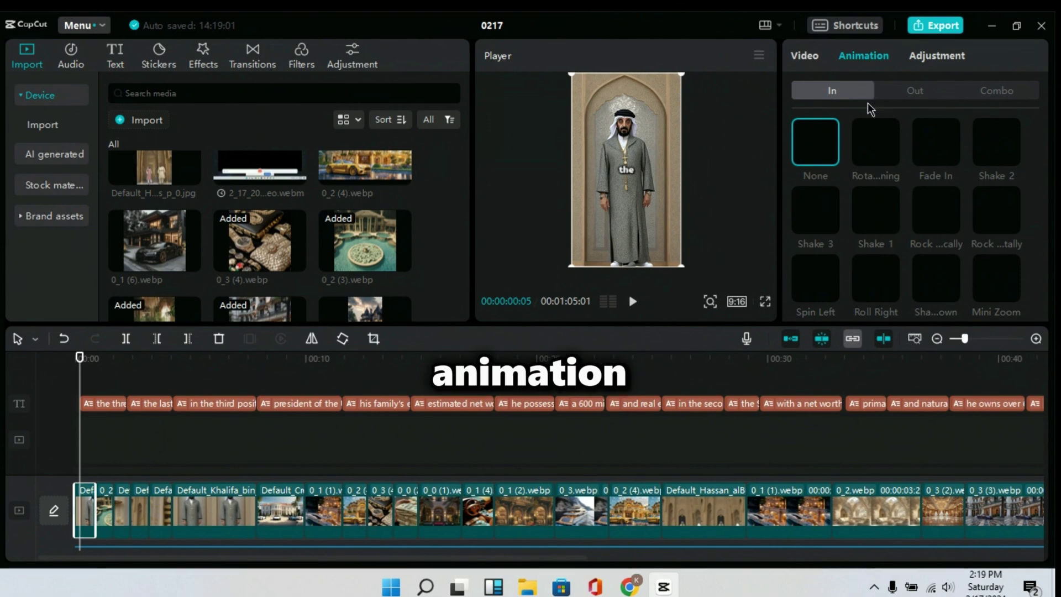
left_click(996, 90)
left_click(869, 144)
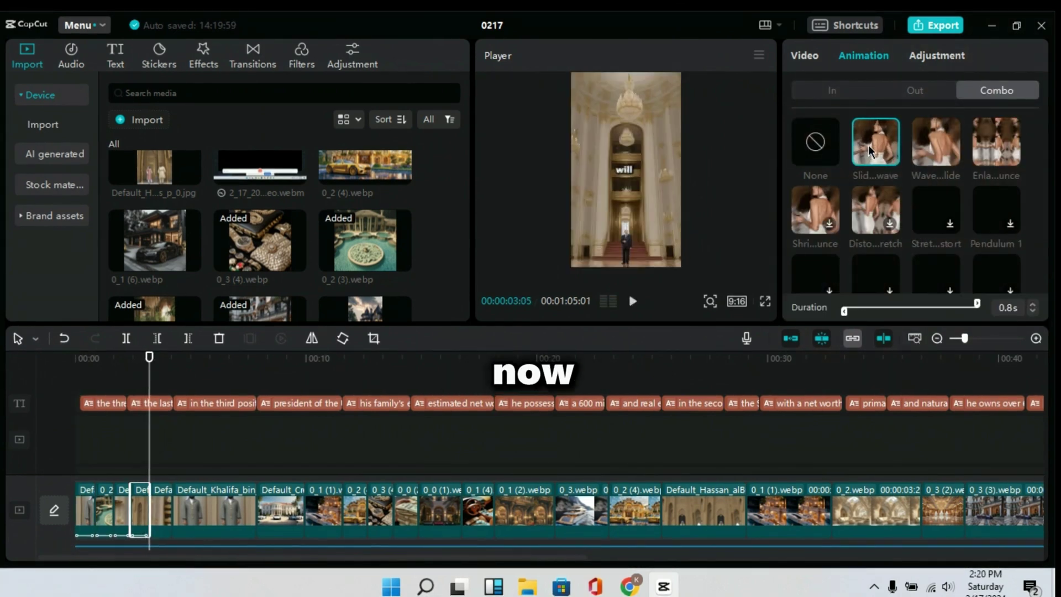
left_click(937, 215)
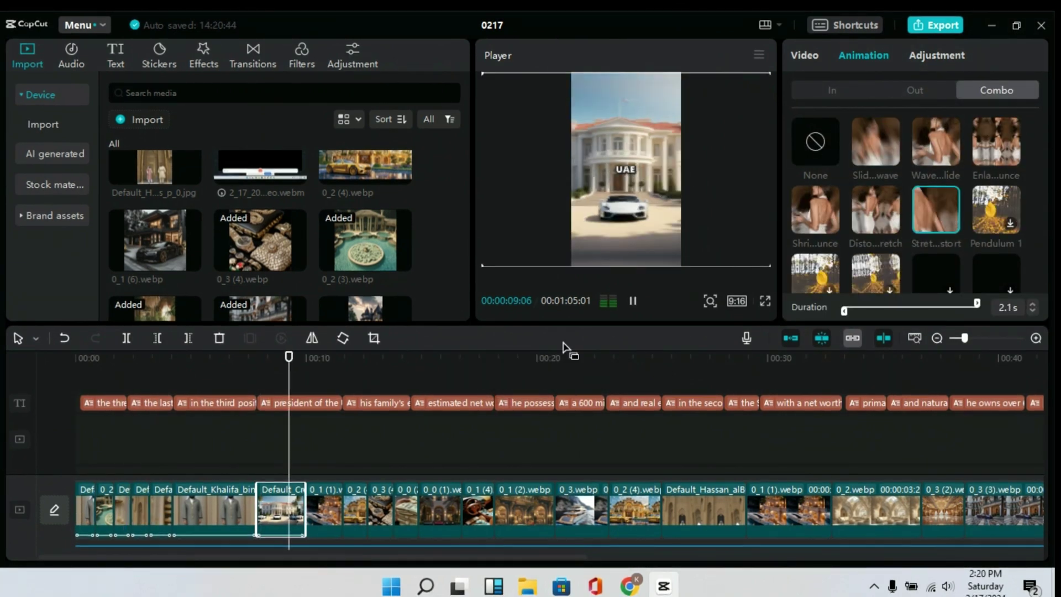
left_click(811, 213)
left_click(357, 512)
left_click(875, 210)
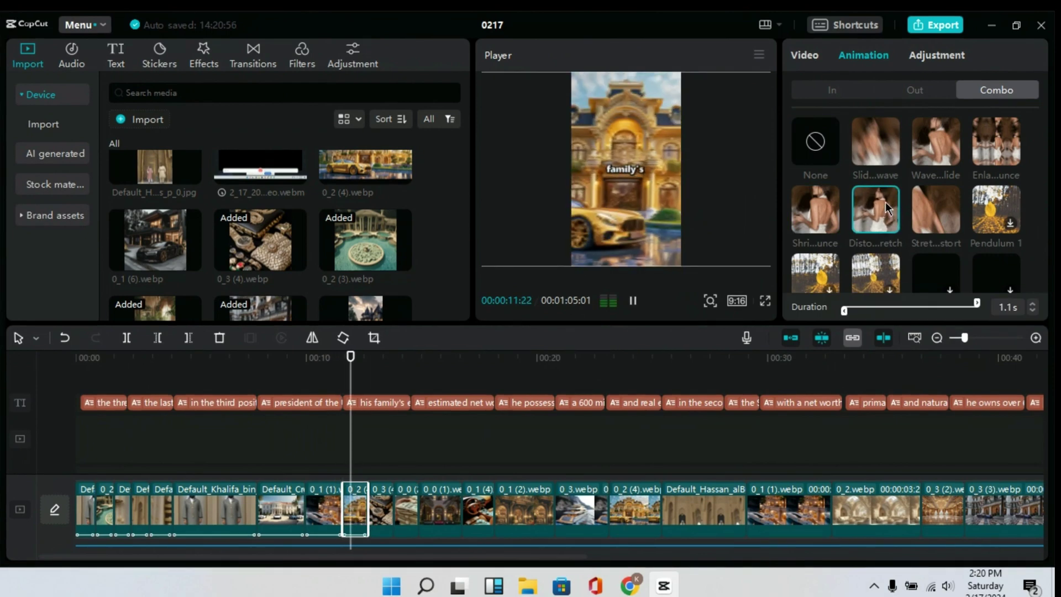
left_click(711, 254)
left_click(875, 141)
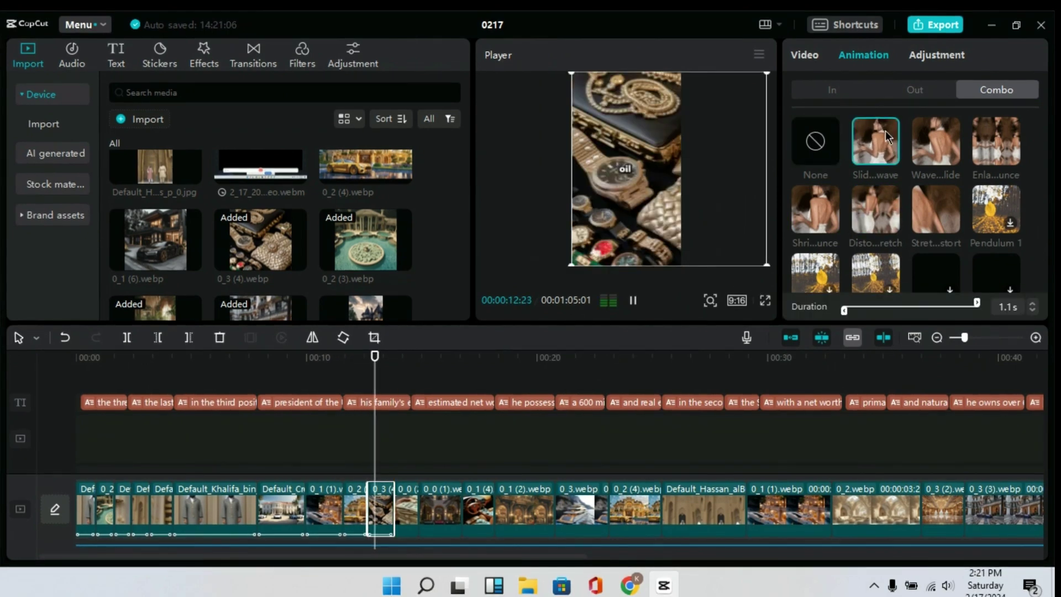
left_click(407, 509)
Step: Give clips 0_0 (1), 0_1 (4) and 0_1 (2) their own combo animations
left_click(875, 210)
scroll(526, 486, "down", 1)
left_click(387, 508)
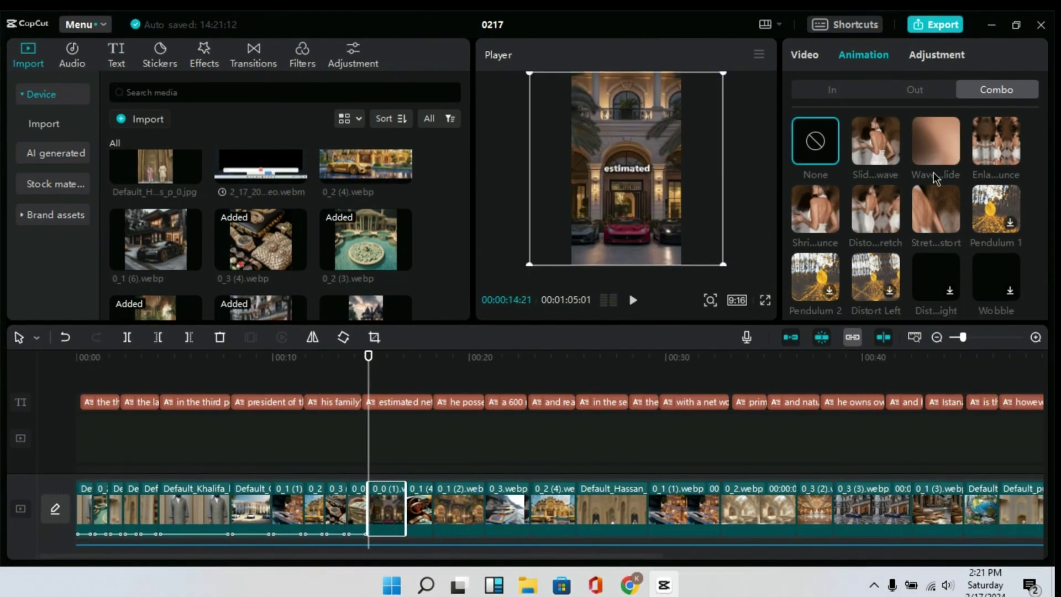
left_click(936, 141)
left_click(419, 508)
left_click(875, 141)
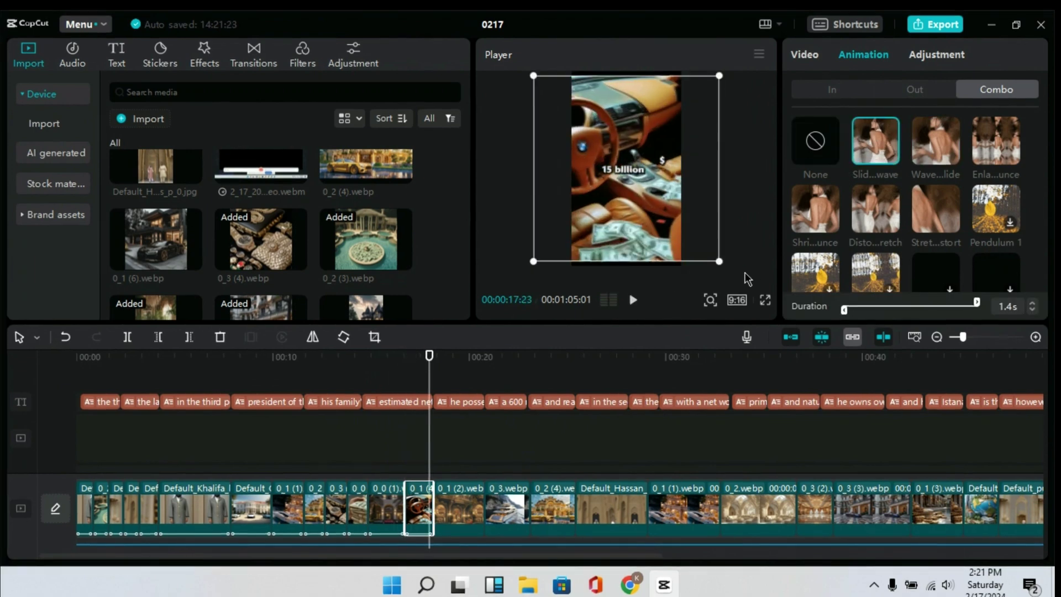
left_click(698, 243)
left_click(635, 166)
left_click(936, 141)
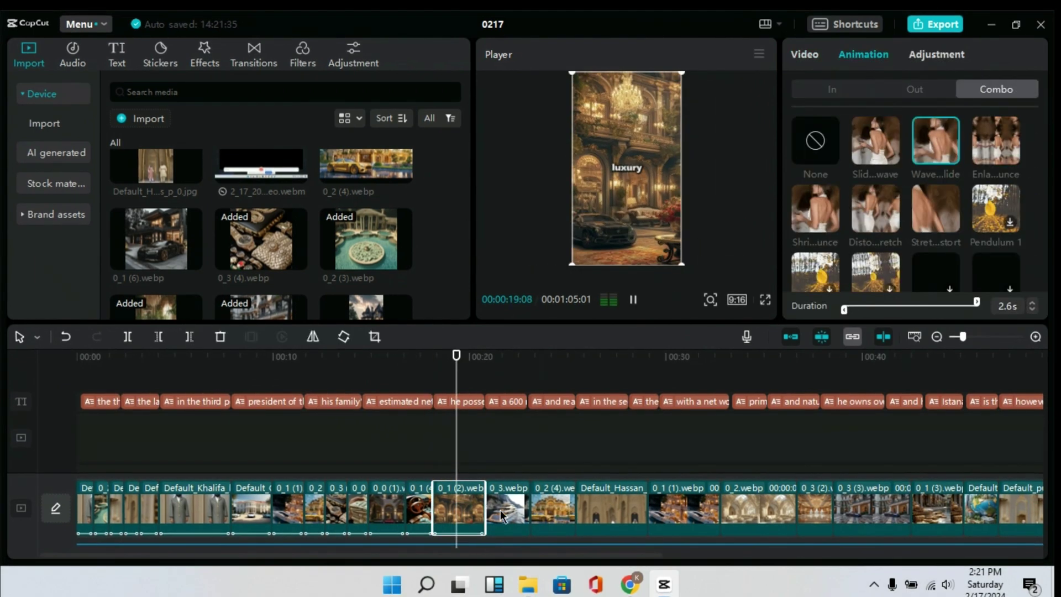
Step: Apply varied combo animations to 0_3.webp, 0_2 (4), a portrait clip and 0_1 (1)
left_click(506, 508)
left_click(875, 210)
left_click(552, 508)
left_click(812, 215)
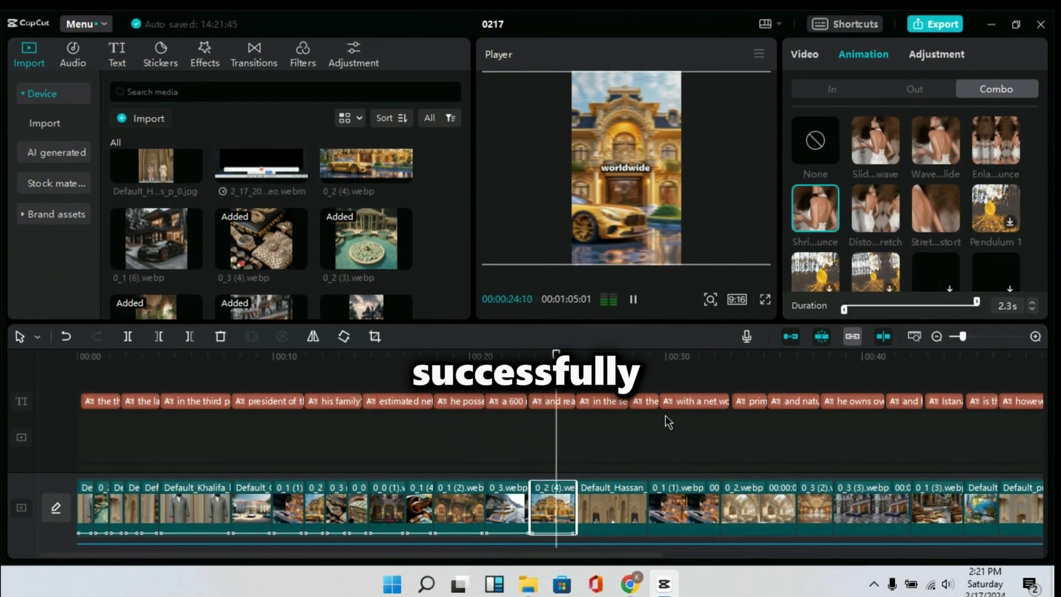
left_click(612, 508)
left_click(875, 141)
left_click(695, 489)
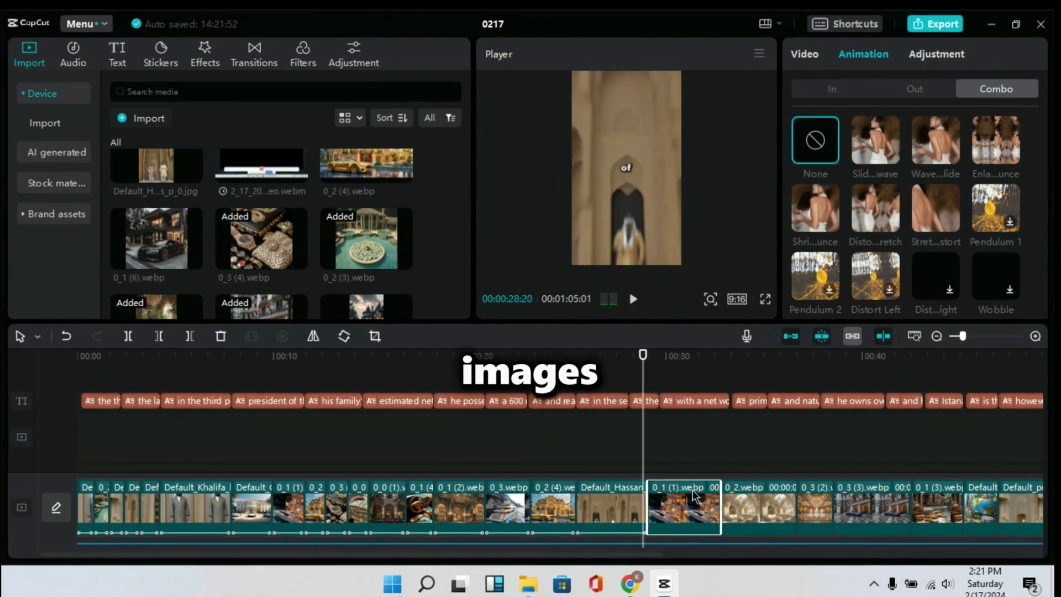
left_click(936, 141)
scroll(624, 491, "right", 3)
left_click(624, 492)
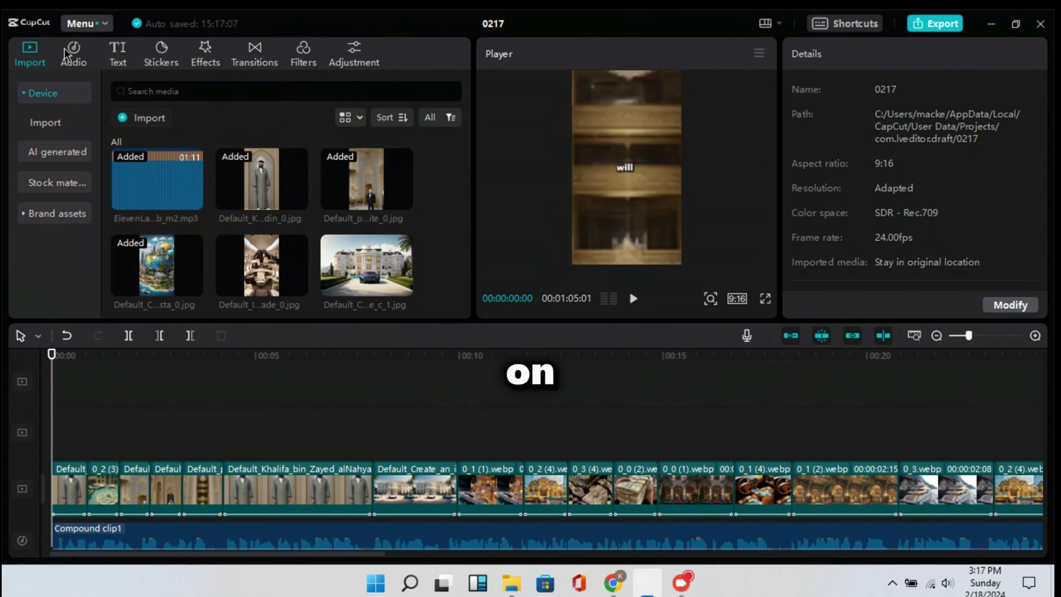
Step: Search the audio library for 'woosh' and copy the Woosh with echo sound clip
left_click(74, 53)
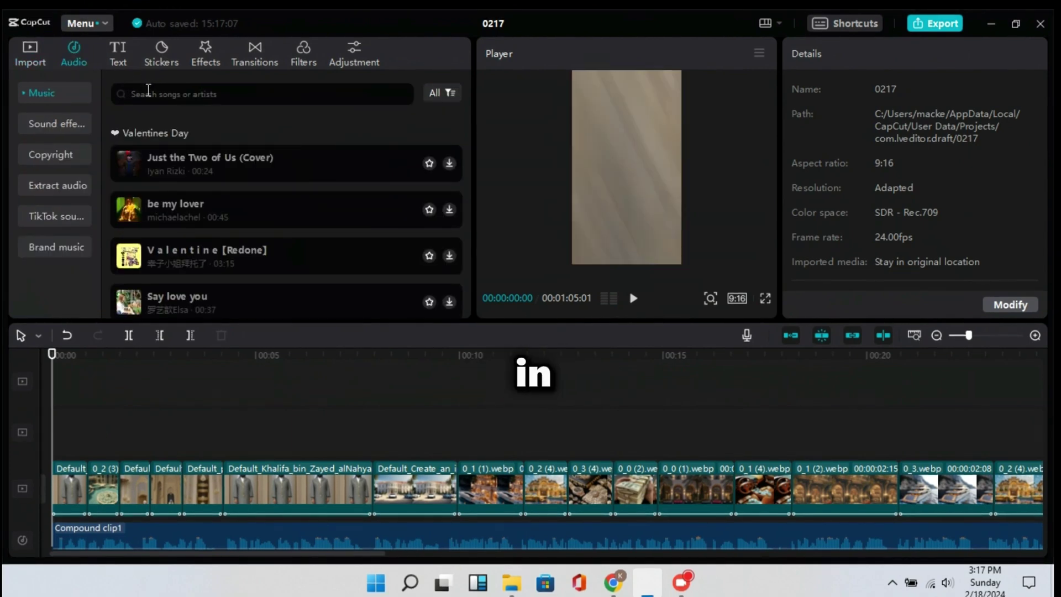
left_click(148, 92)
type("woosh")
key("Return")
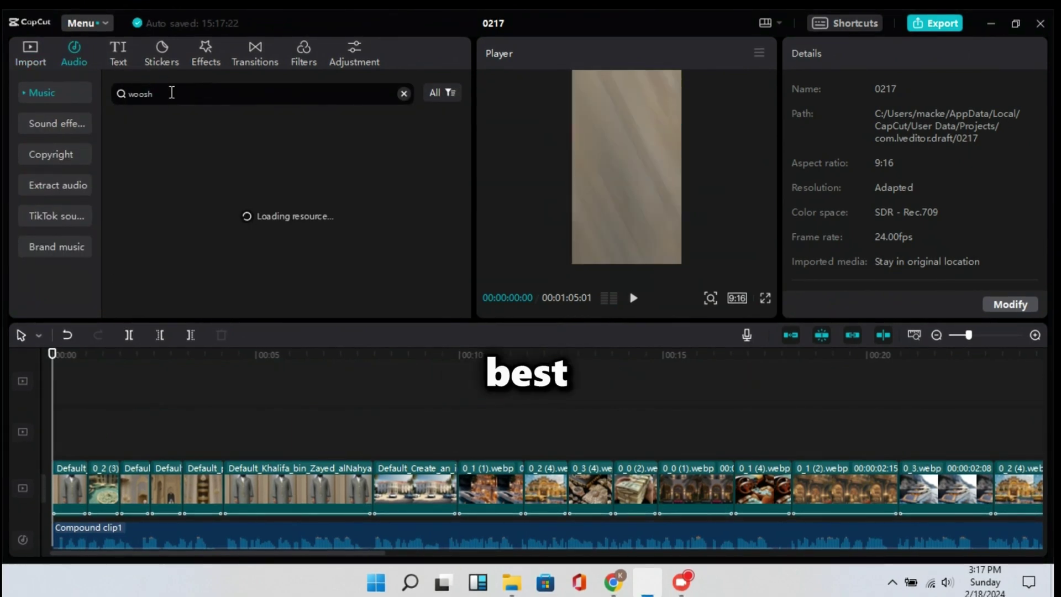
scroll(276, 221, "down", 5)
left_click_drag(187, 228, 57, 419)
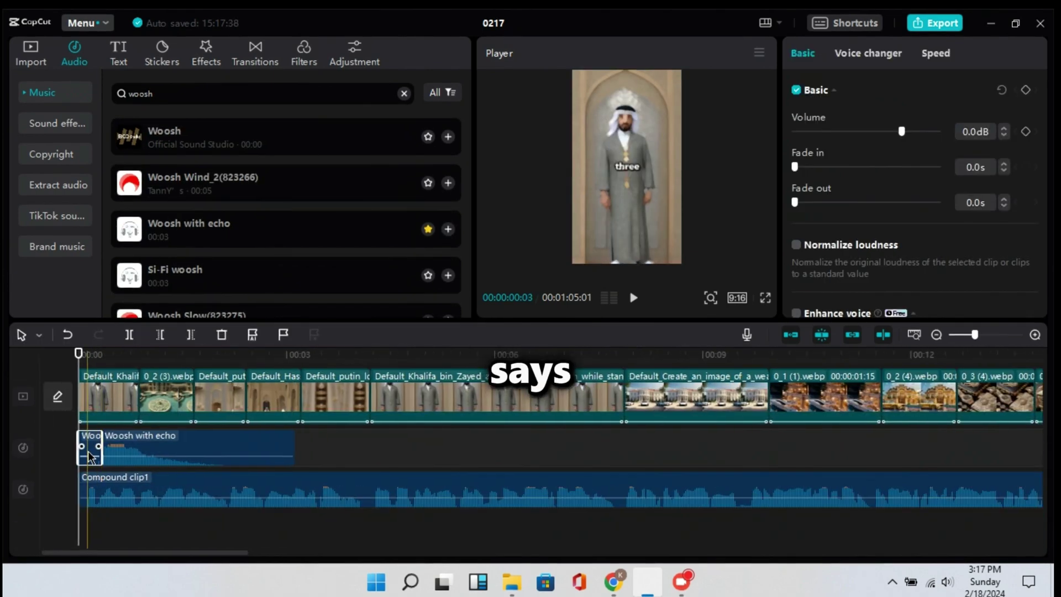
left_click(118, 438)
key("ctrl+c")
Step: Paste woosh copies at the first seven cut points along the timeline
left_click(140, 358)
key("ctrl+v")
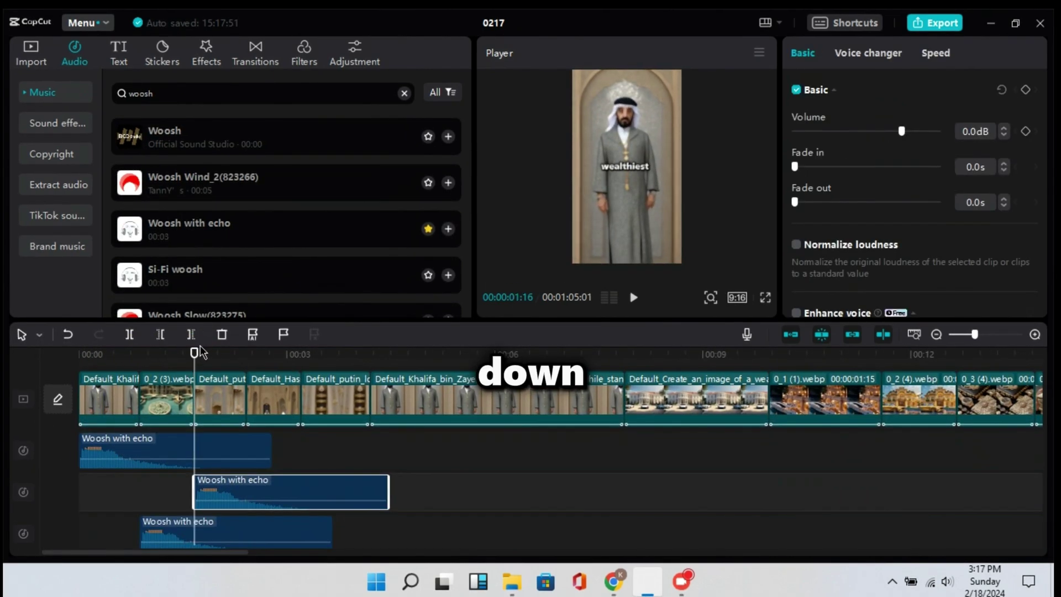
left_click(248, 356)
key("ctrl+v")
left_click(301, 356)
key("ctrl+v")
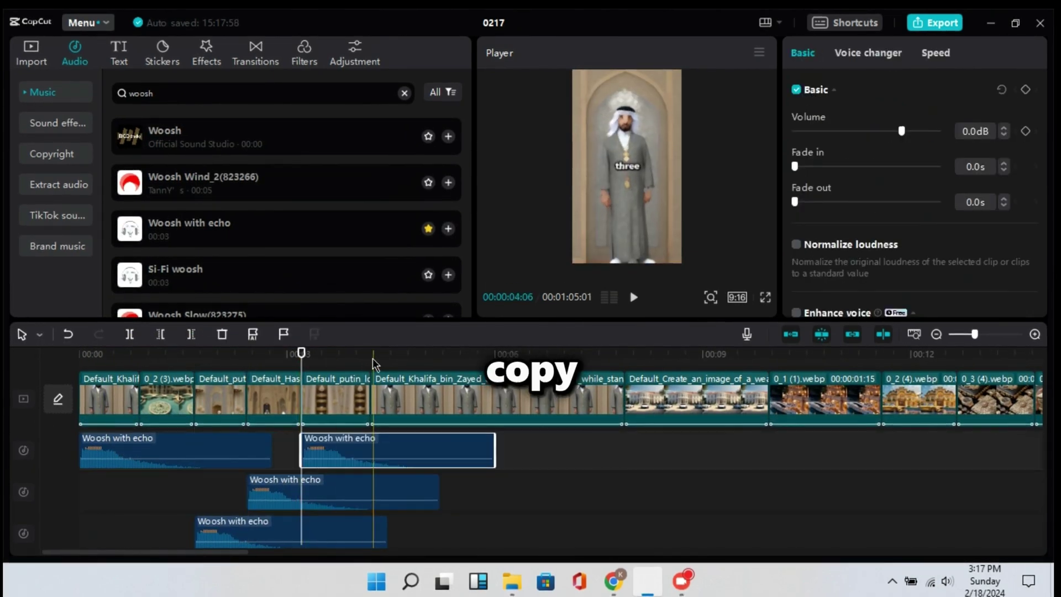
left_click(373, 357)
key("ctrl+v")
left_click(623, 356)
key("ctrl+v")
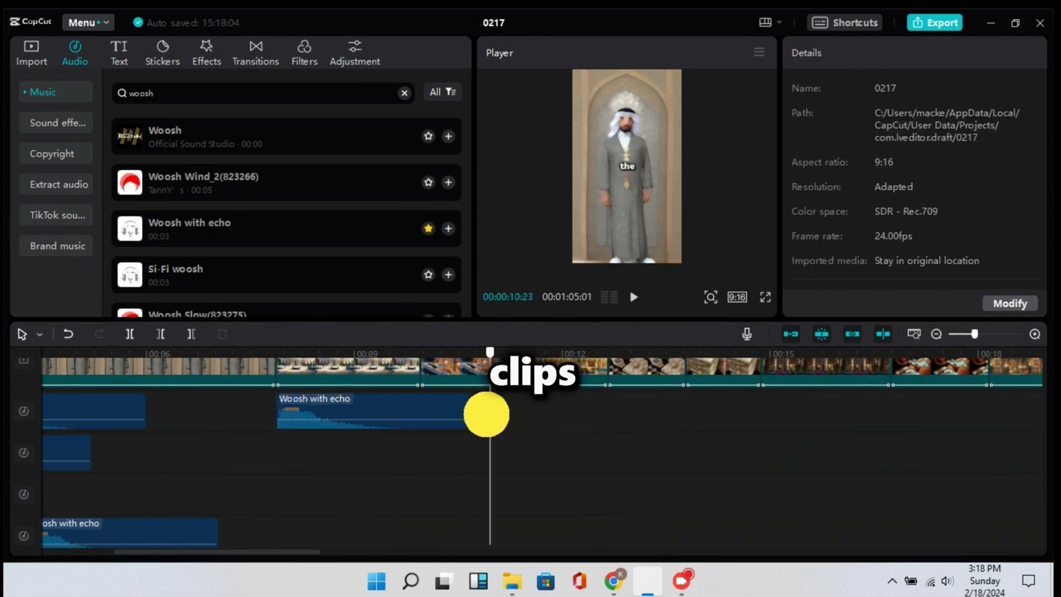
scroll(359, 416, "right", 3)
left_click(201, 356)
key("ctrl+v")
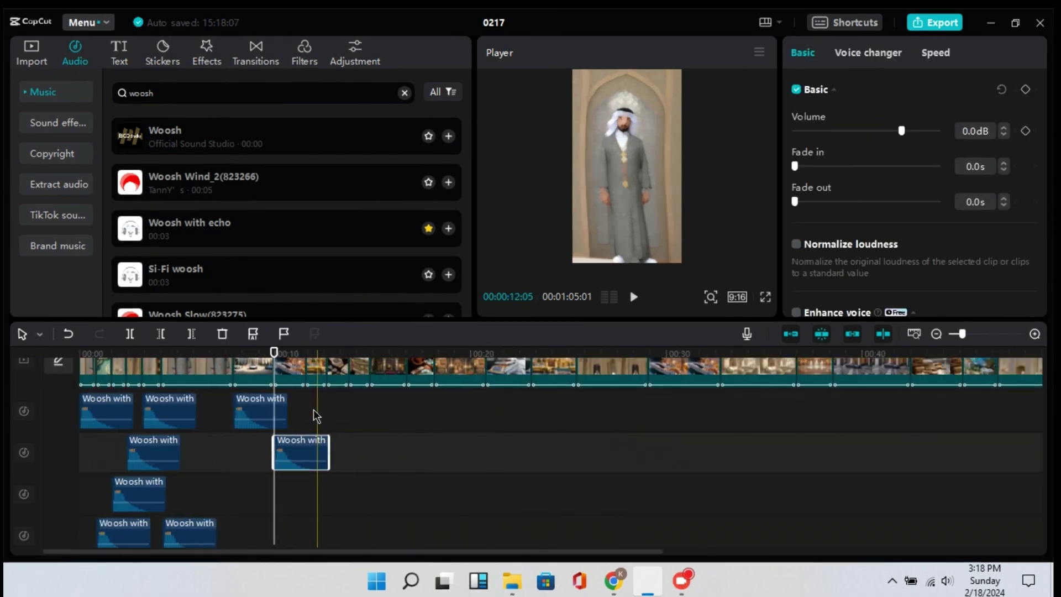
left_click(334, 461)
key("ctrl+v")
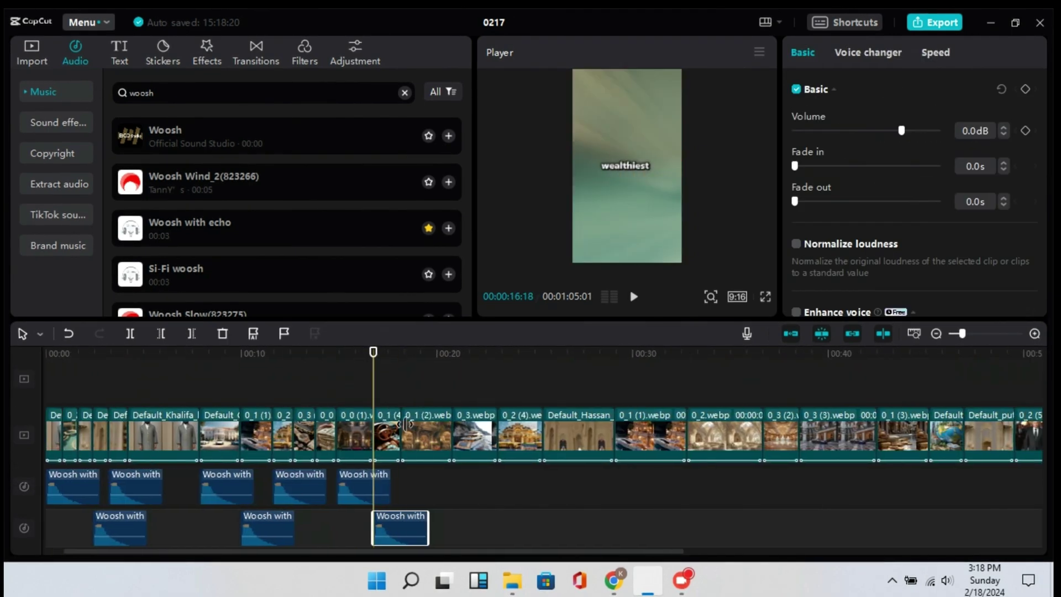
Step: Paste six more woosh copies at the following beat points
left_click(450, 383)
left_click(497, 378)
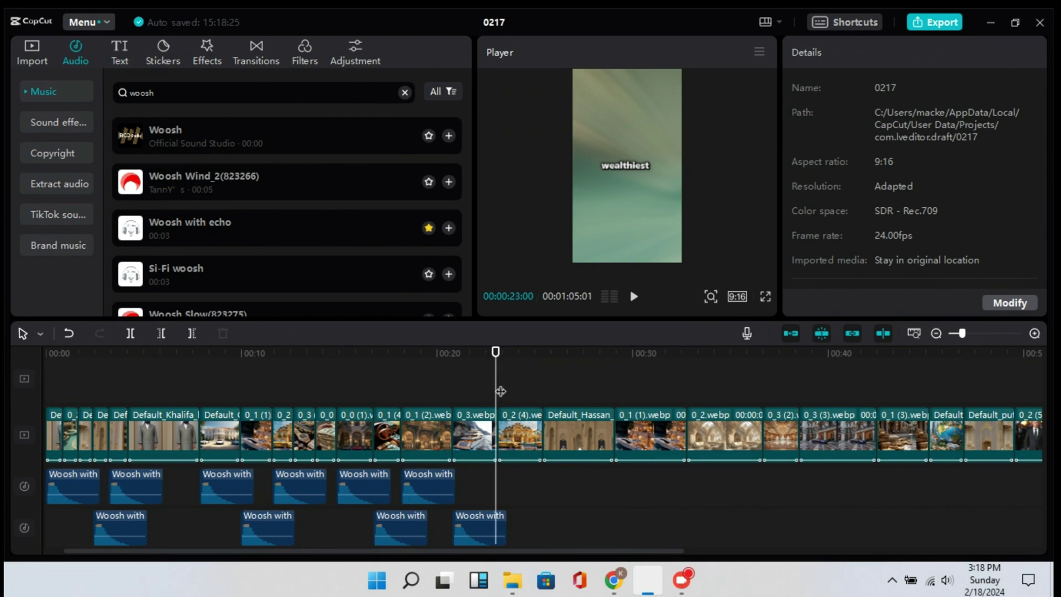
key("ctrl+v")
left_click(542, 386)
key("ctrl+v")
left_click(616, 387)
key("ctrl+v")
left_click(690, 387)
key("ctrl+v")
left_click(464, 396)
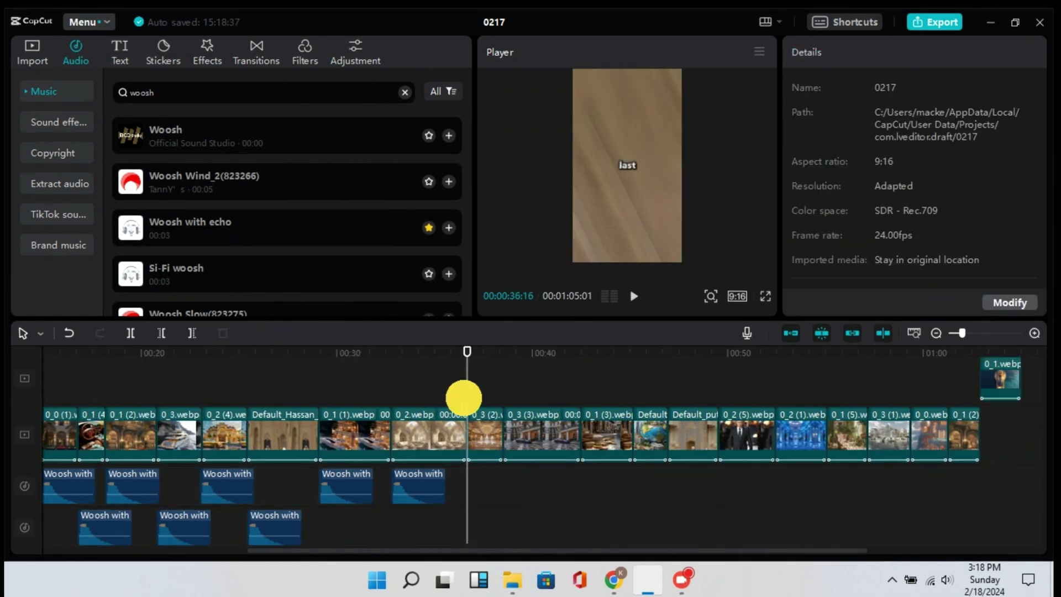
key("ctrl+v")
left_click(387, 375)
key("ctrl+v")
left_click(463, 387)
Step: Paste five more woosh copies on the remaining beats toward the end of the timeline
key("ctrl+v")
left_click(516, 386)
left_click(553, 392)
key("ctrl+v")
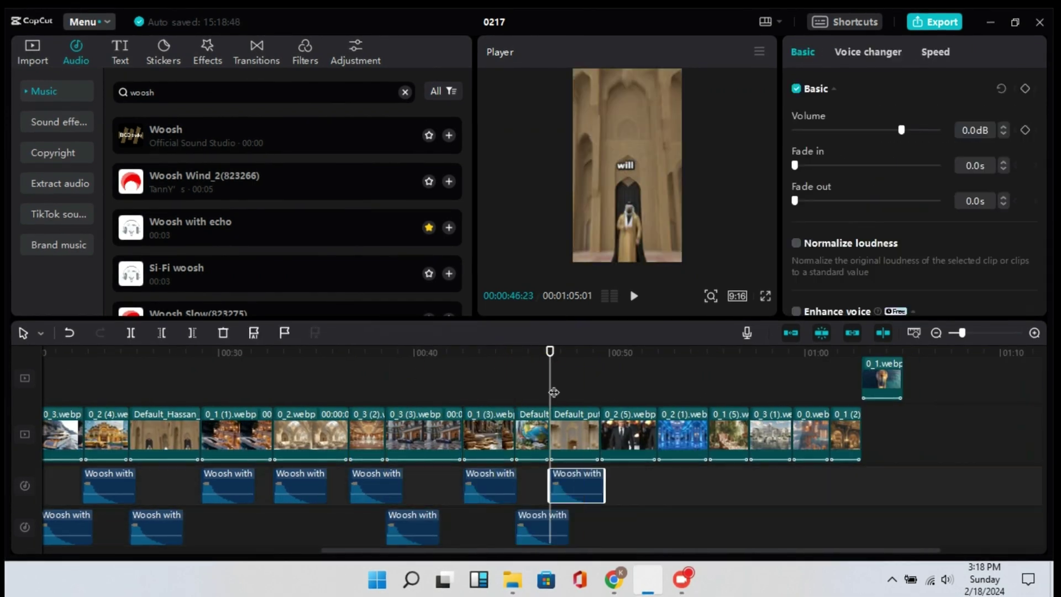
left_click(601, 388)
key("ctrl+v")
left_click(658, 388)
key("ctrl+v")
left_click(710, 387)
key("ctrl+v")
left_click(750, 388)
key("ctrl+v")
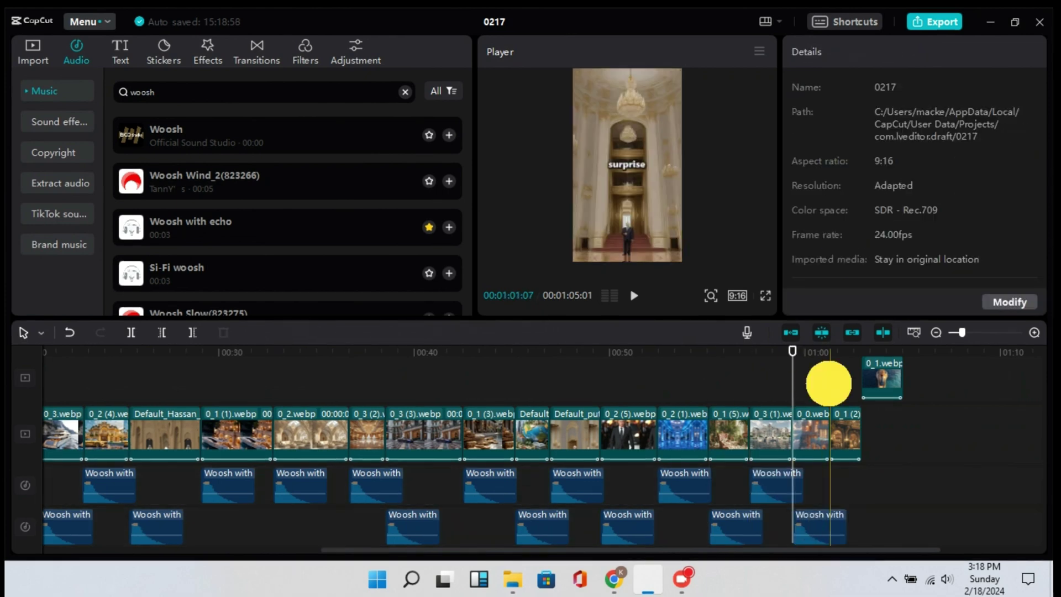
key("ctrl+v")
left_click(744, 384)
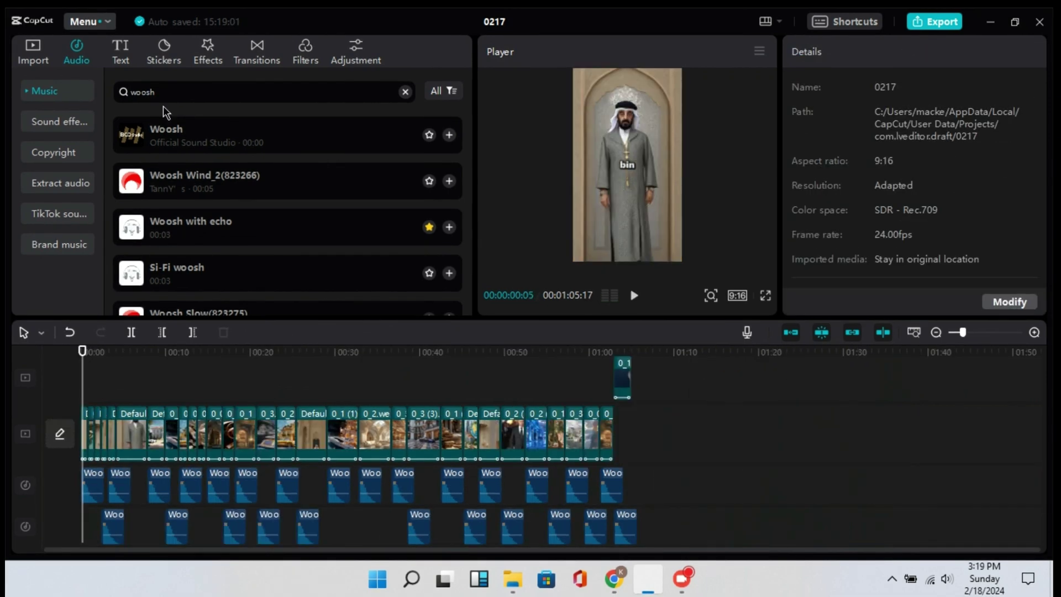
Step: Search audio for 'money', preview the first money sound, then bring up the Effects library
type("mo")
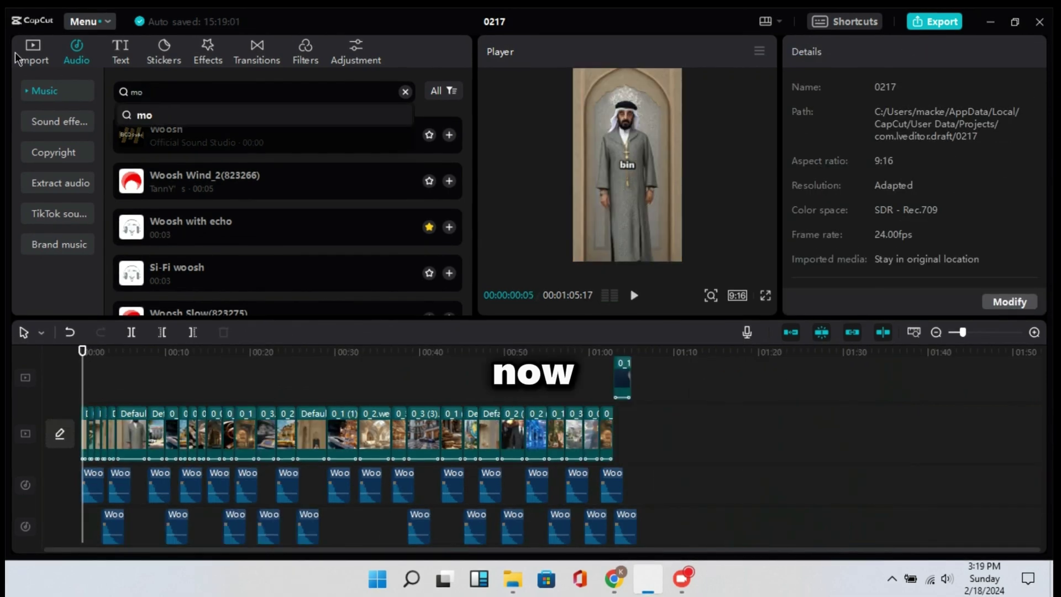
type("ney")
key("Return")
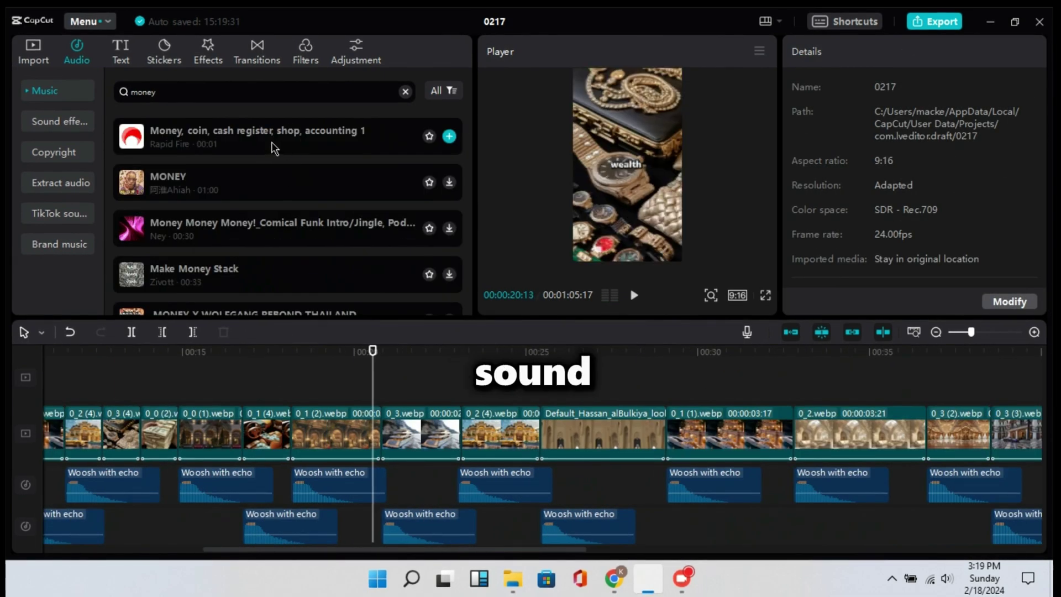
left_click(271, 147)
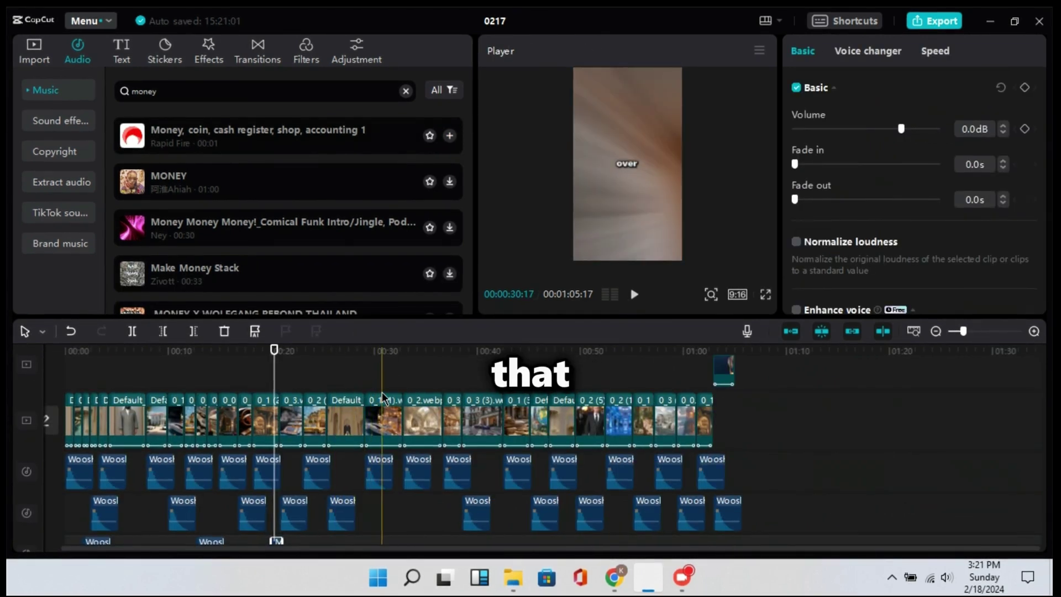
left_click(205, 58)
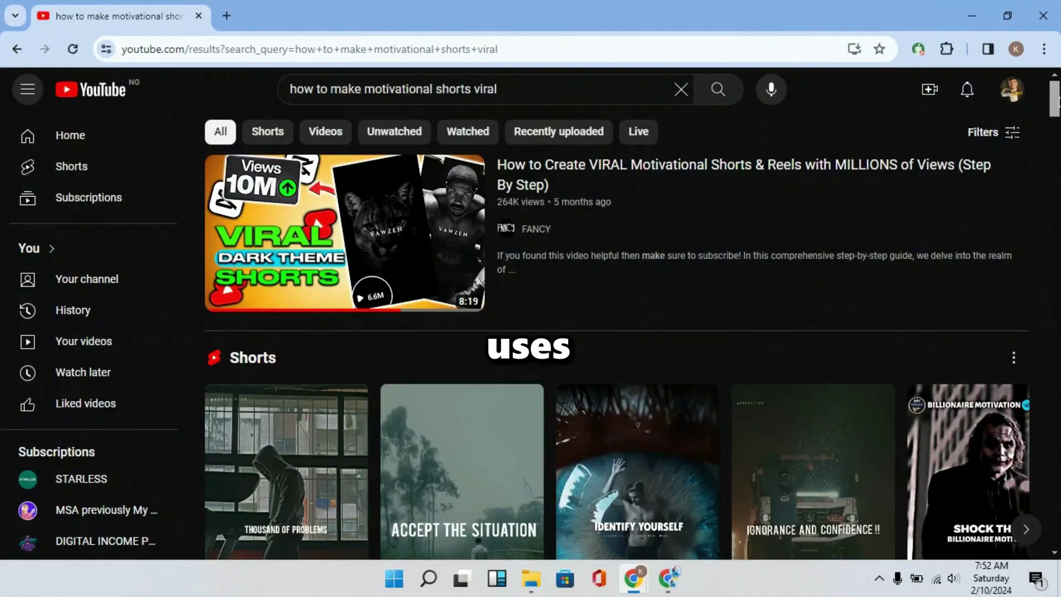
Step: Browse the viral motivational shorts results, then select one quote line in the quotes file
scroll(530, 353, "down", 10)
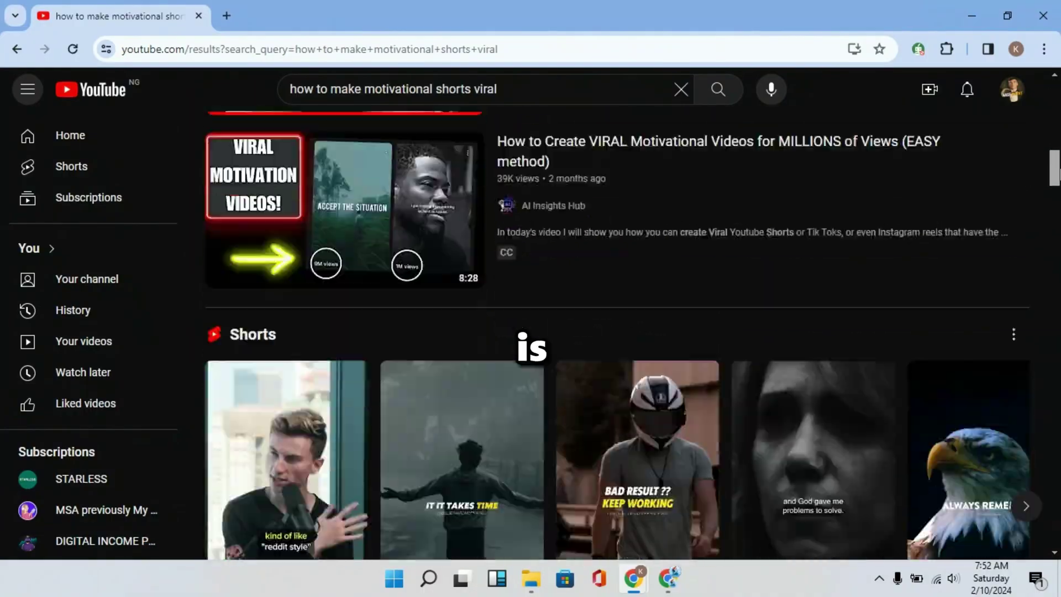
scroll(729, 331, "up", 10)
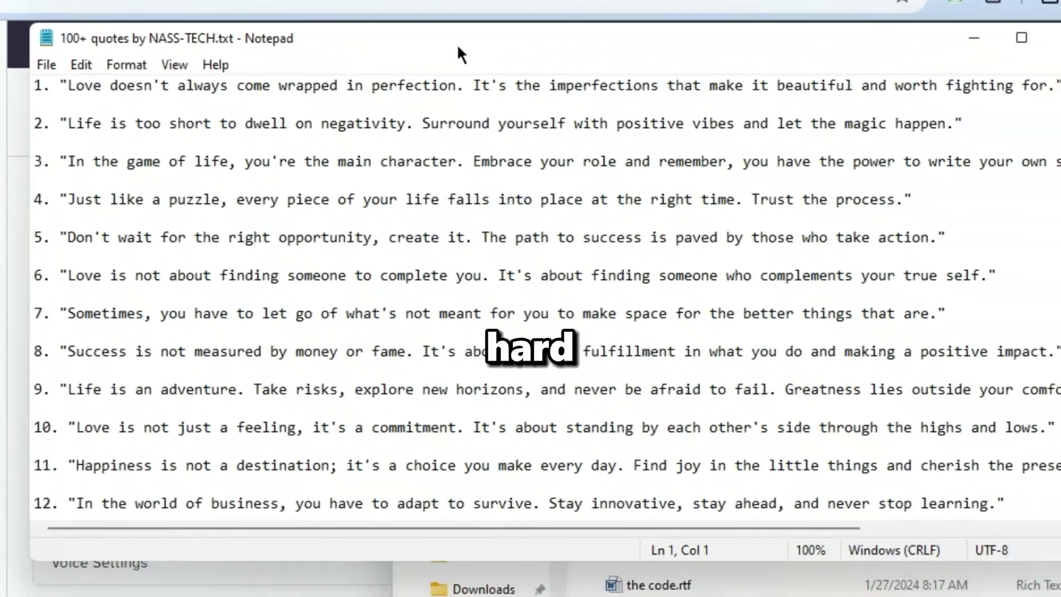
scroll(431, 449, "down", 20)
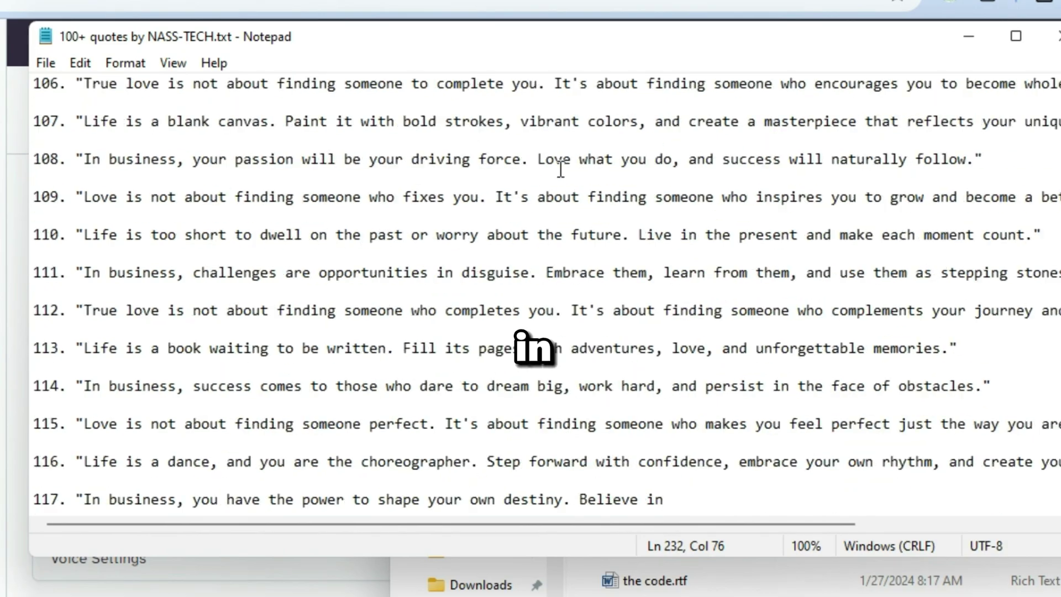
scroll(560, 169, "up", 20)
triple_click(305, 236)
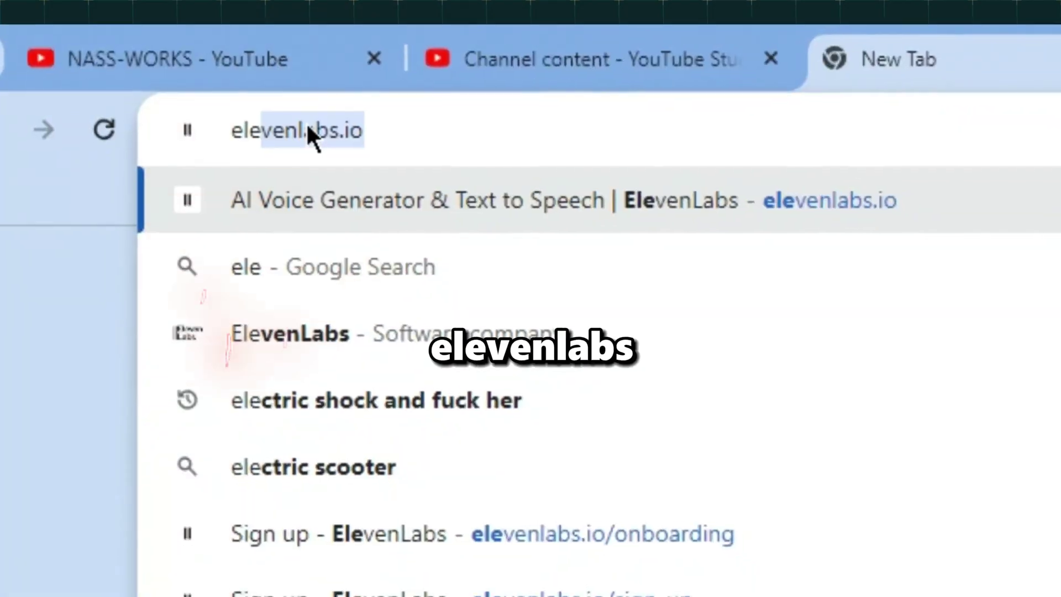
Step: Load elevenlabs.io, dismiss the model choices and select the Adam voice for the quote
key("Return")
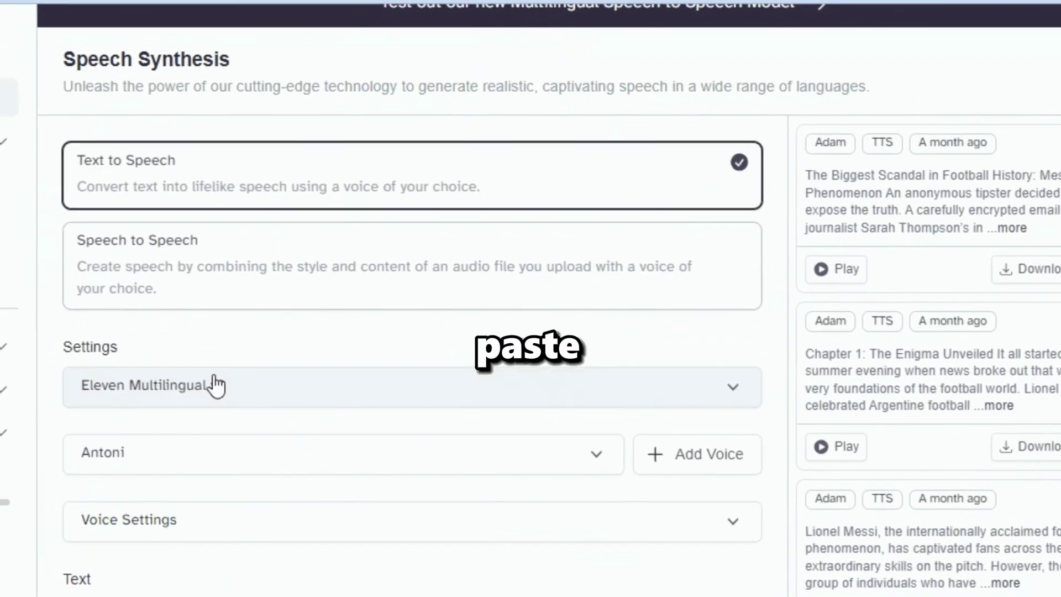
left_click(210, 381)
left_click(275, 331)
left_click(192, 416)
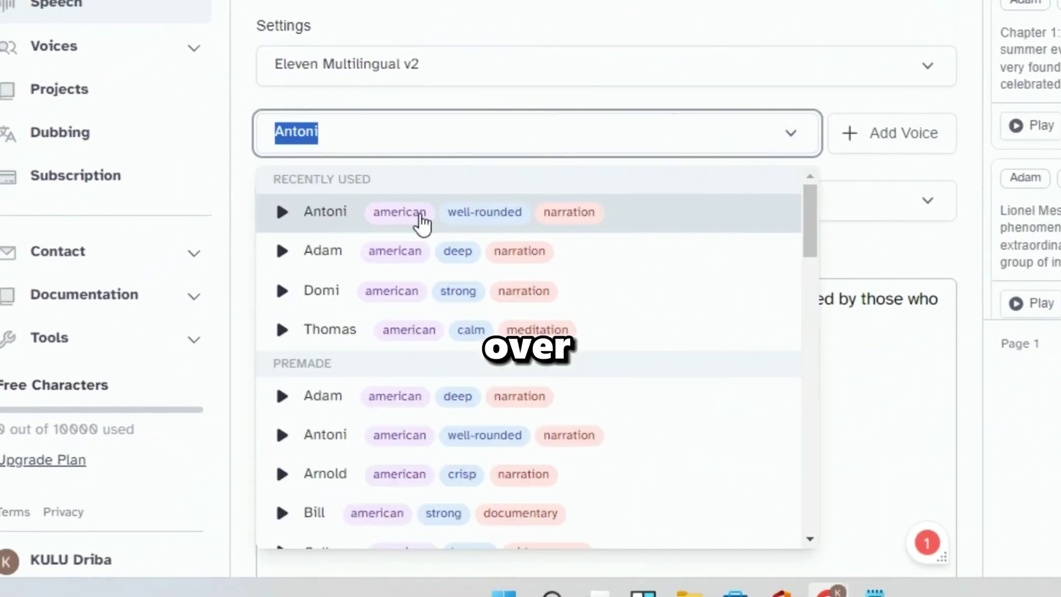
left_click(280, 534)
scroll(175, 468, "down", 5)
scroll(284, 185, "down", 5)
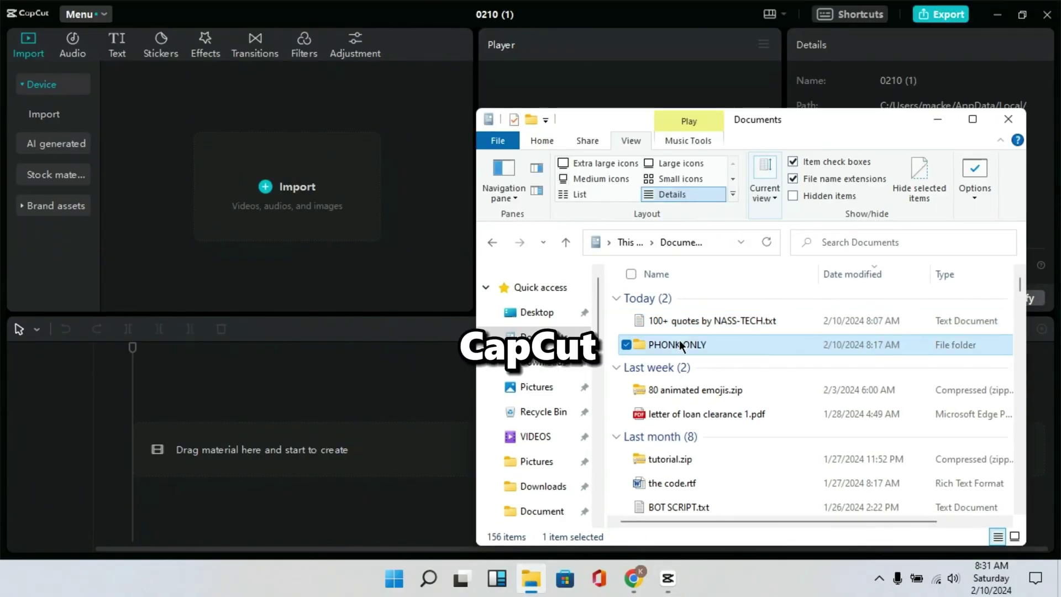
Step: Drag the T3NZU Drive Forever track from PHONK ONLY onto the CapCut timeline
double_click(680, 341)
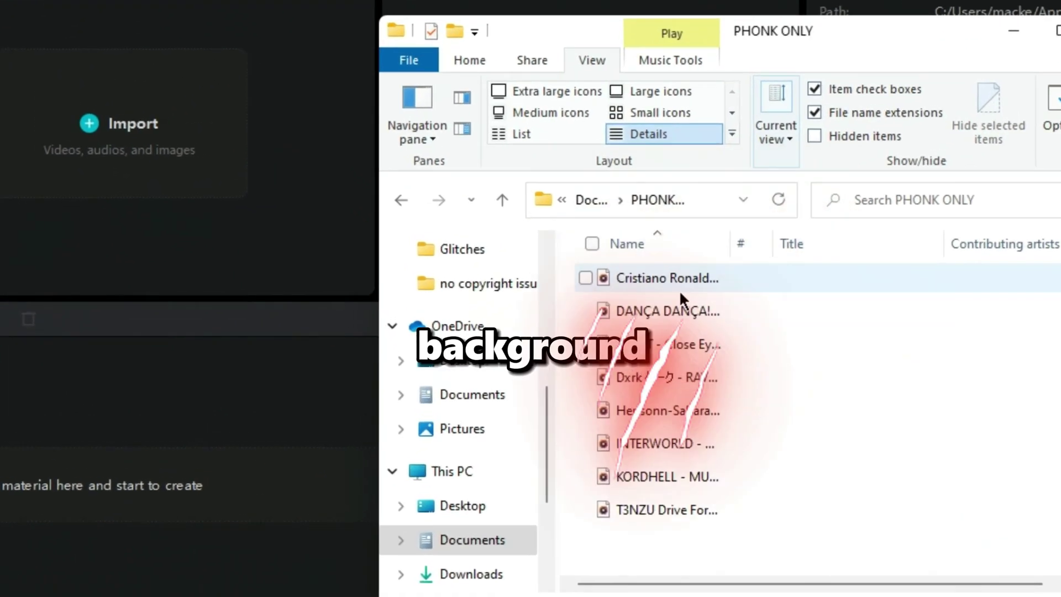
left_click(730, 474)
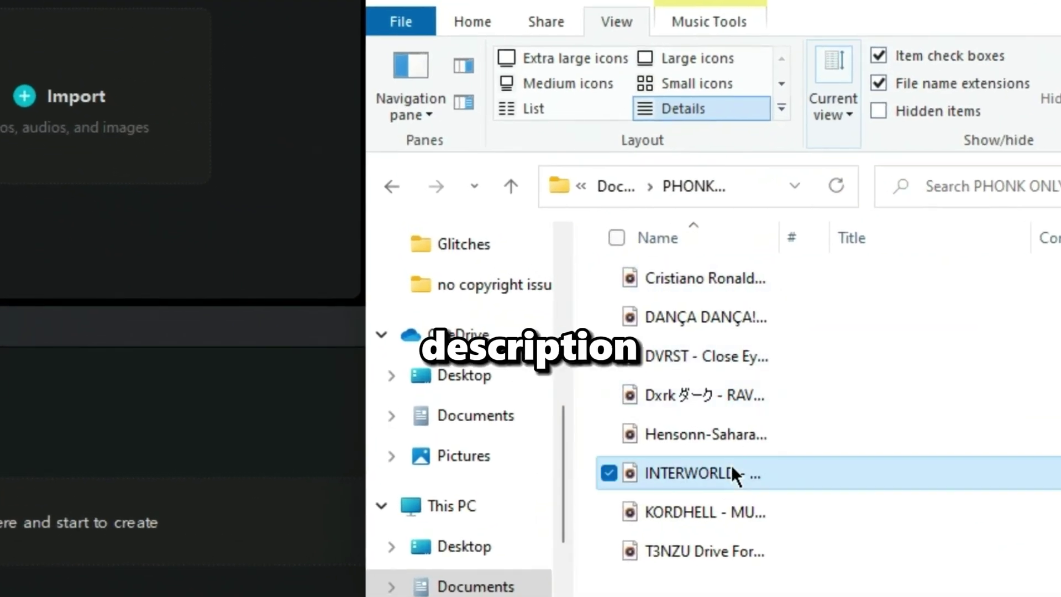
left_click(704, 550)
left_click_drag(704, 550, 368, 524)
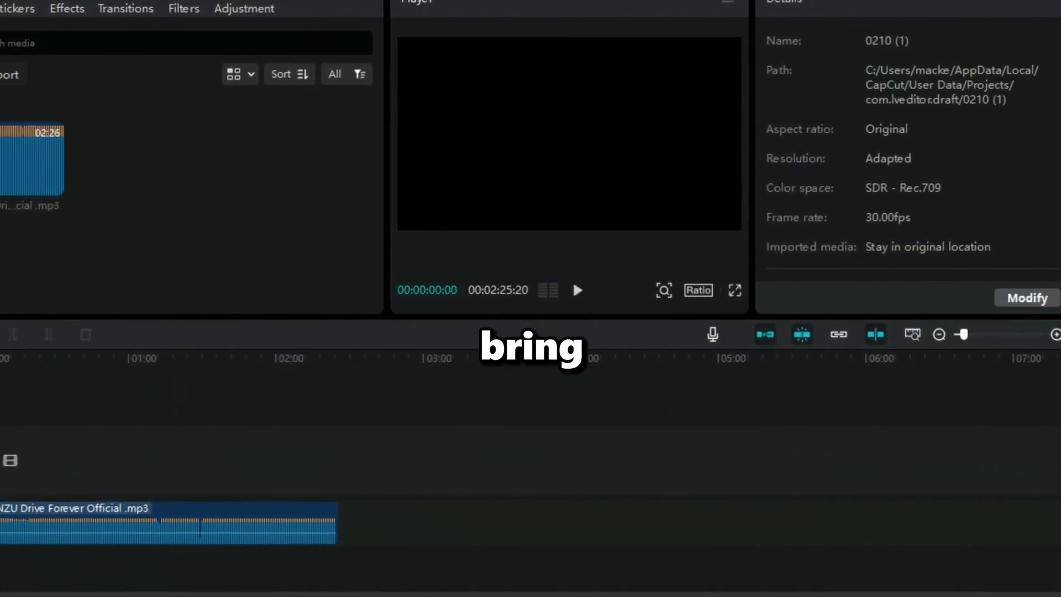
Step: Import the ElevenLabs voiceover mp3 from Downloads into CapCut's Media
key("alt+Tab")
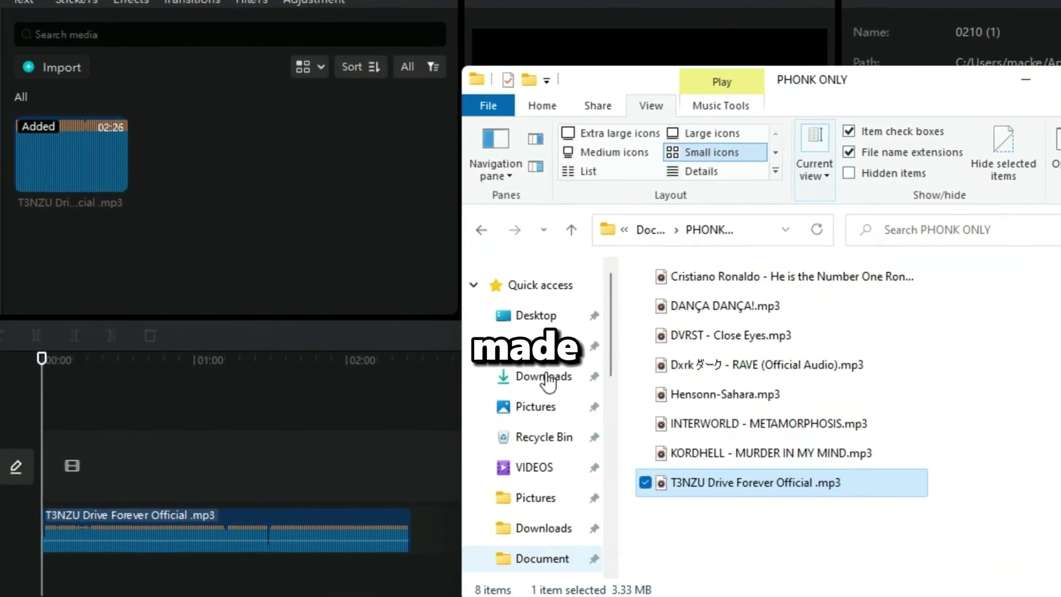
left_click(547, 381)
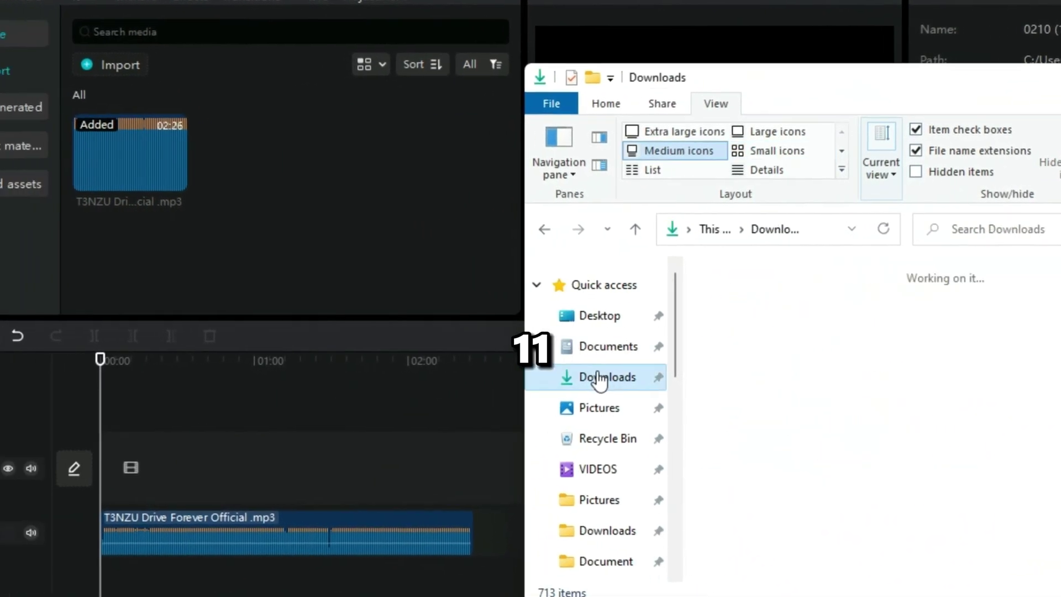
left_click_drag(907, 343, 228, 482)
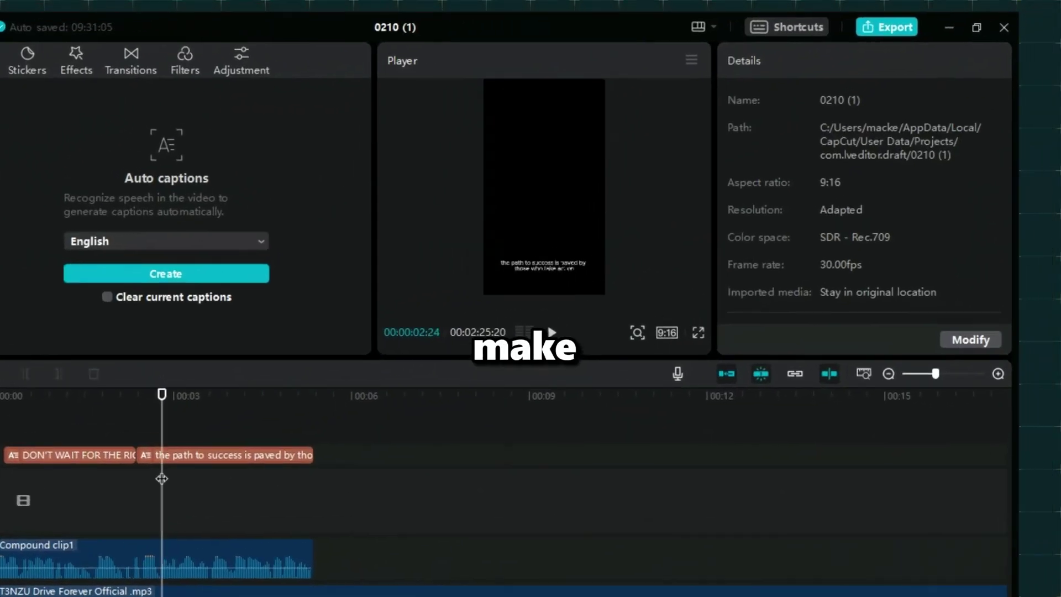
Step: Retype the caption as 'THE PATH TO SUCCESS IS PAVED' and move it to mid-frame
left_click(166, 455)
left_click_drag(847, 163, 734, 163)
type("THE PATH TO")
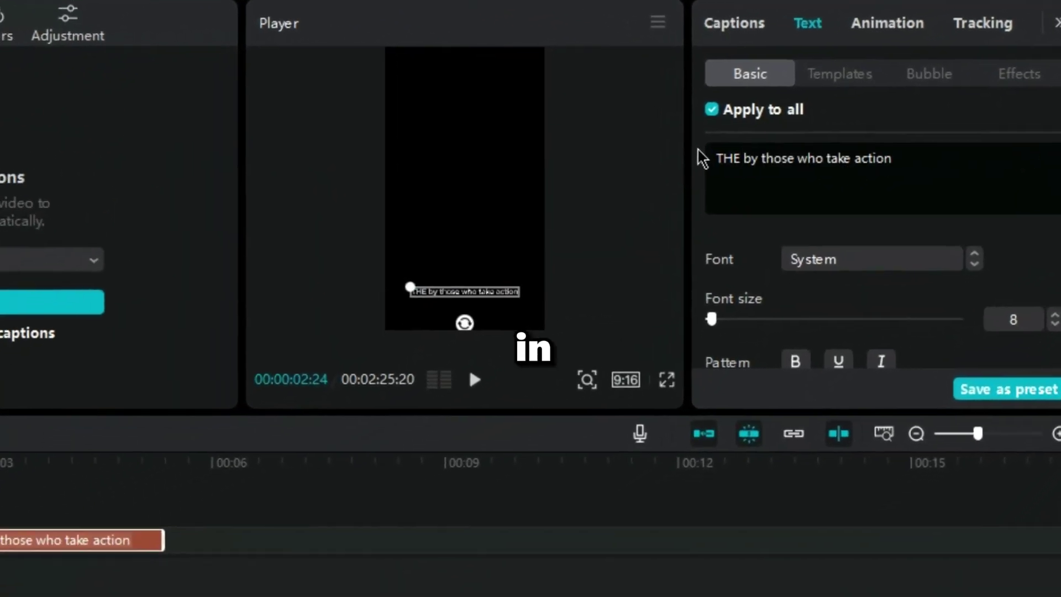
type(" SUCCESS IS PAVED by thos")
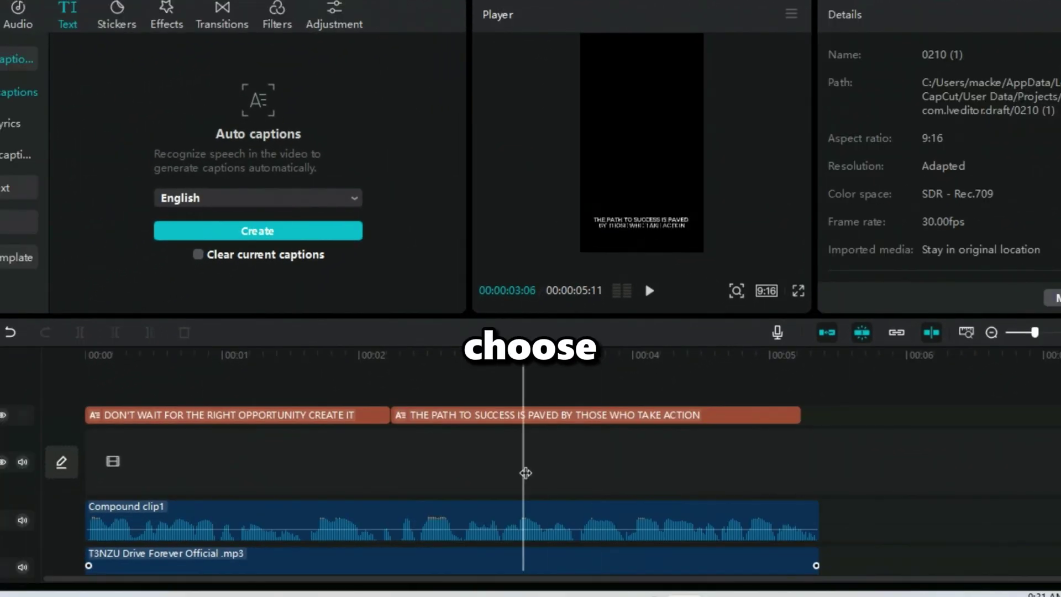
left_click_drag(641, 222, 640, 141)
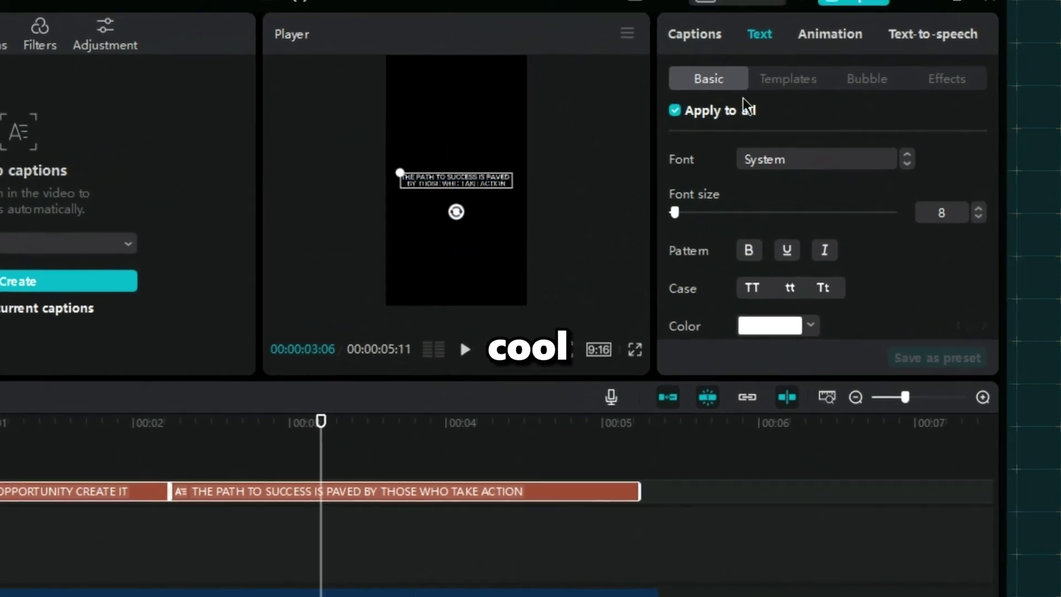
Step: Apply the BROWN template to all captions and set the font size to 8
left_click(780, 86)
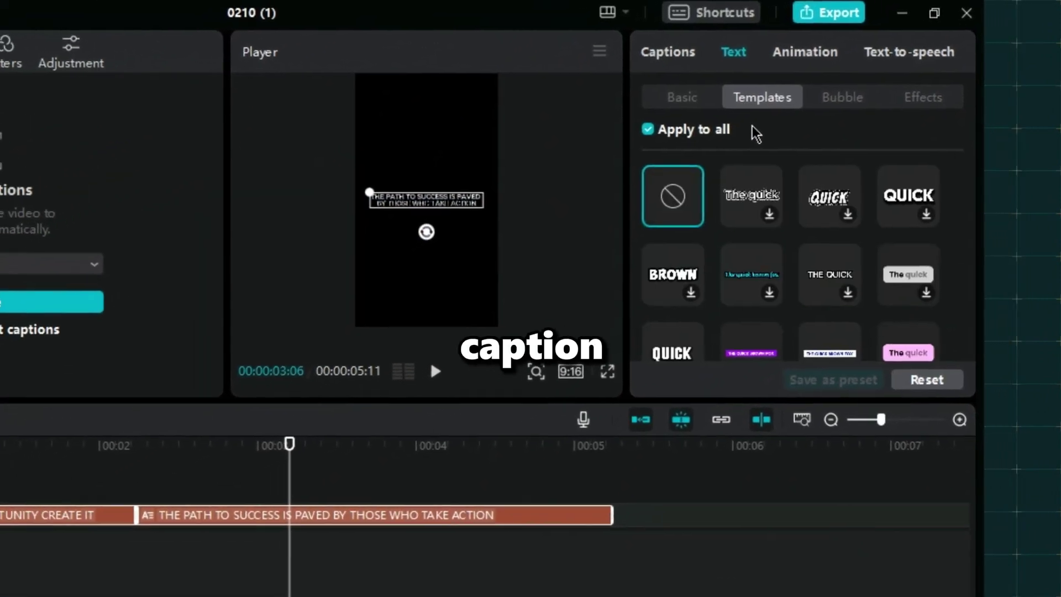
left_click(702, 279)
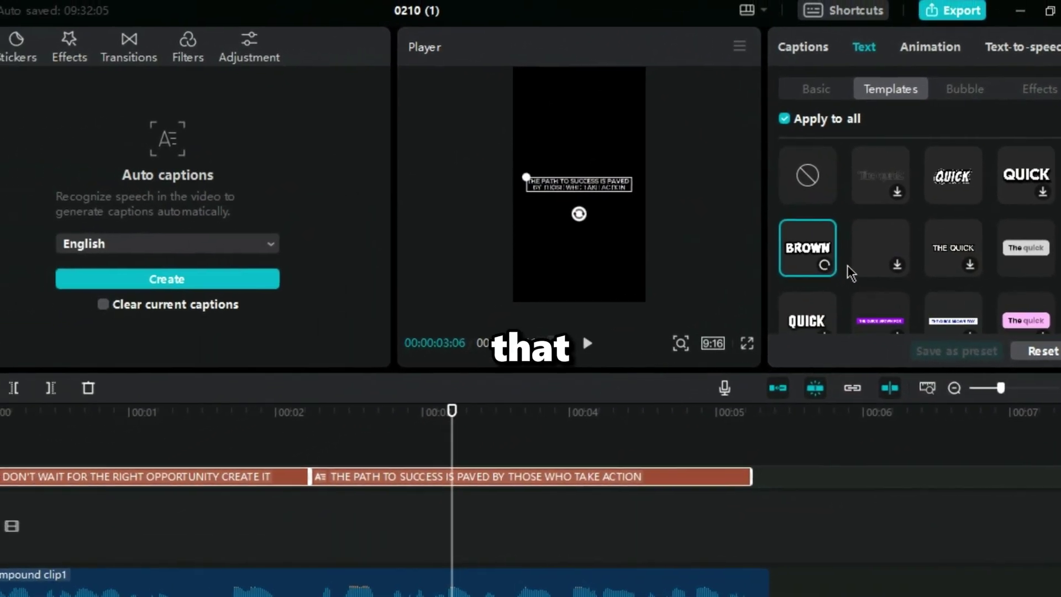
scroll(795, 263, "down", 2)
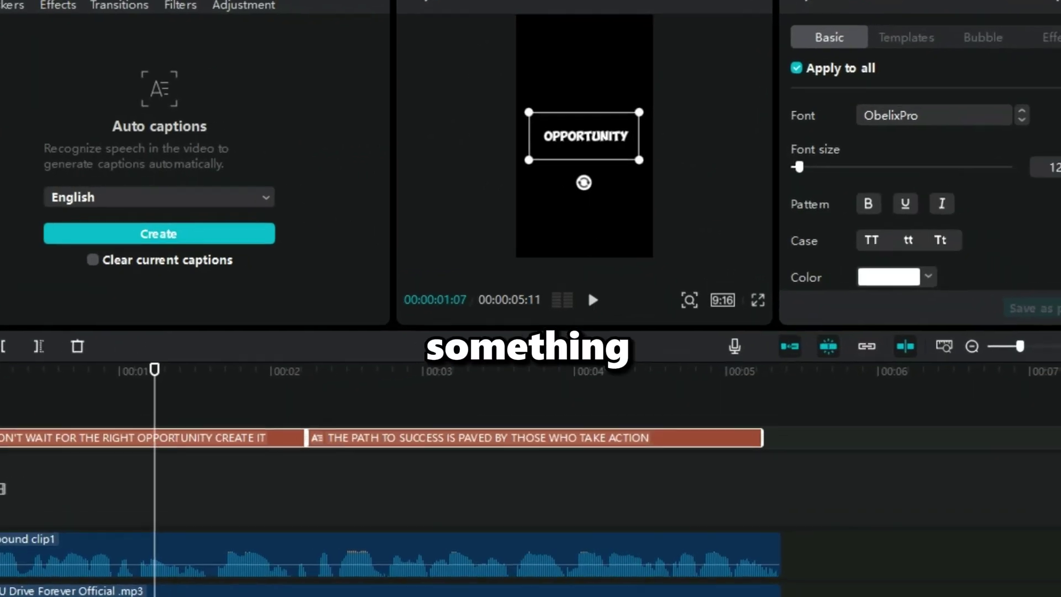
left_click(1049, 172)
left_click(1050, 172)
left_click(1049, 172)
left_click(1038, 171)
left_click(1038, 171)
left_click(1039, 171)
left_click(1038, 171)
left_click(1038, 160)
left_click(1039, 159)
left_click(1038, 160)
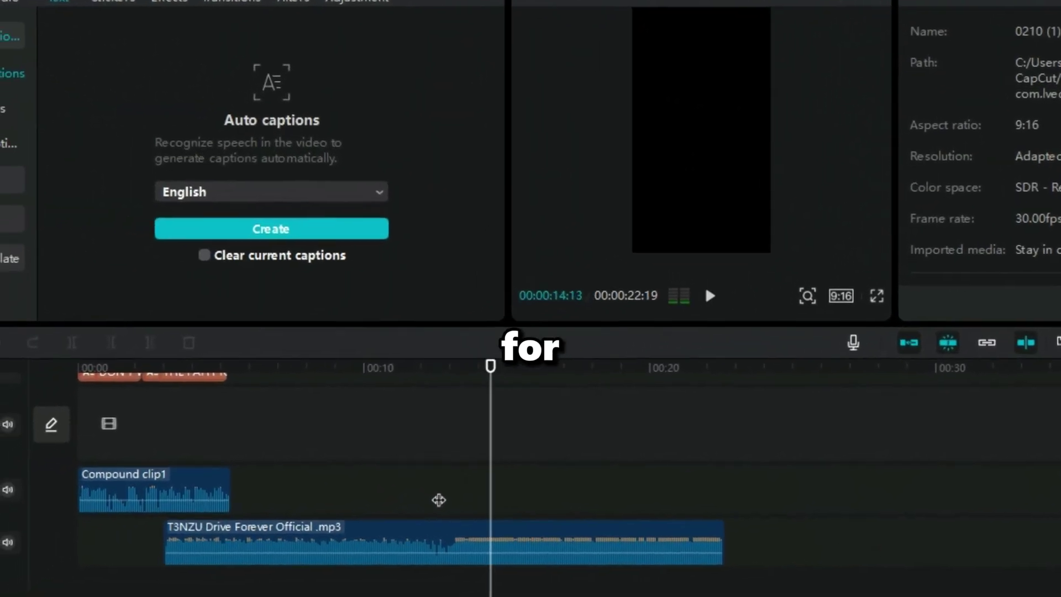
Step: Split off and delete the T3NZU track's intro, then slide the music to 00:00
left_click(372, 485)
left_click(293, 524)
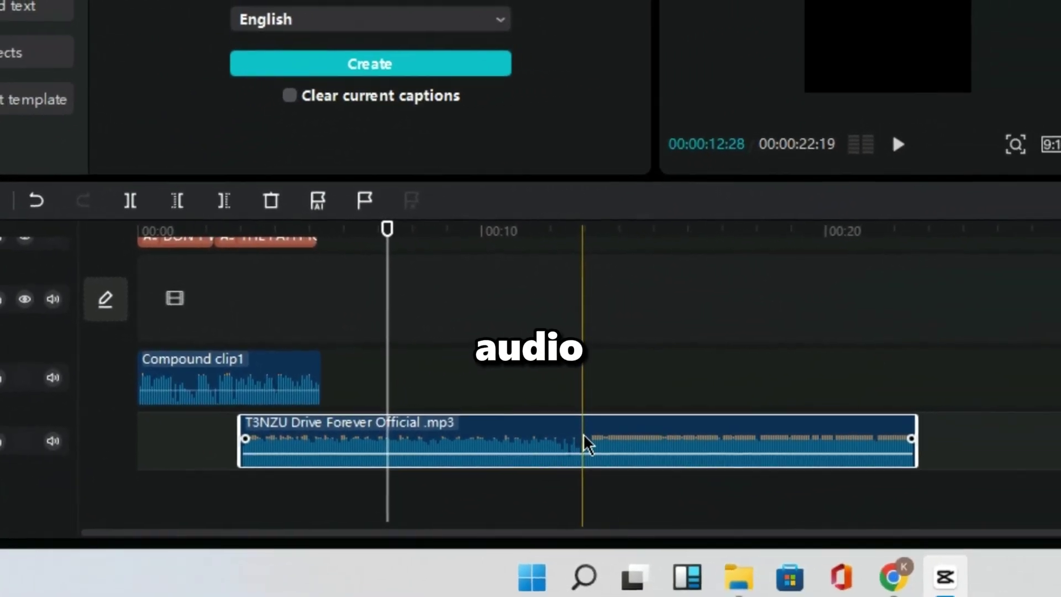
key("ctrl+b")
key("Delete")
left_click_drag(627, 440, 181, 442)
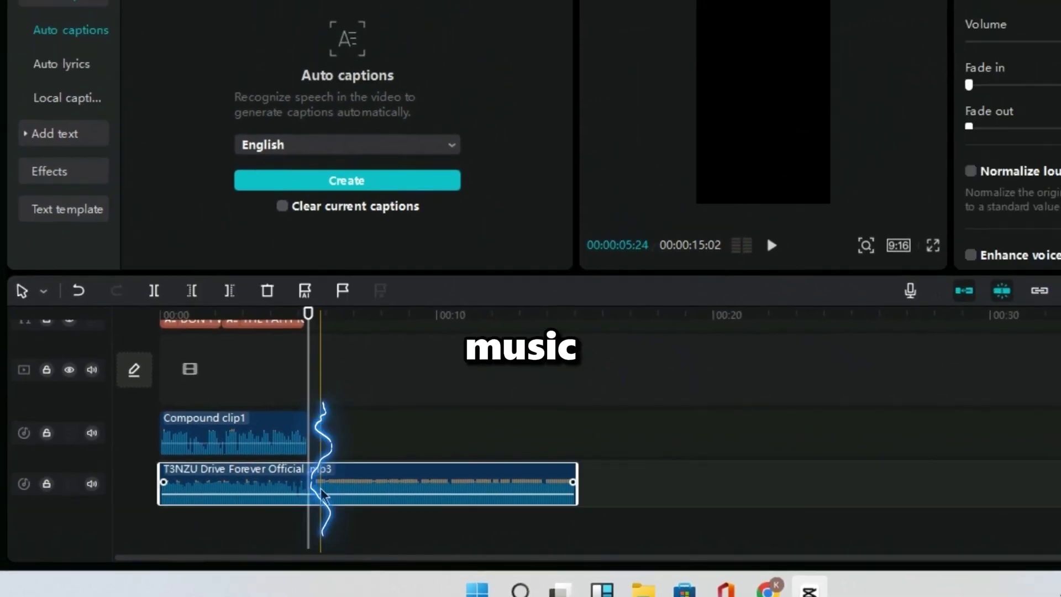
Step: Split the music where the voiceover ends, lower the later part to -15.7dB, and preview
key("ctrl+b")
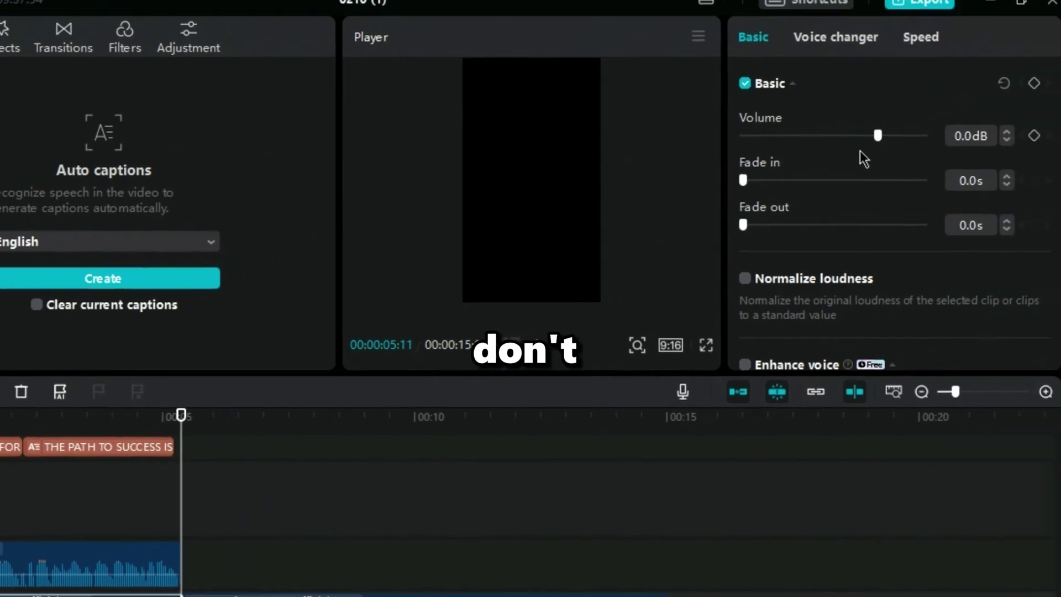
left_click_drag(1046, 79, 1011, 78)
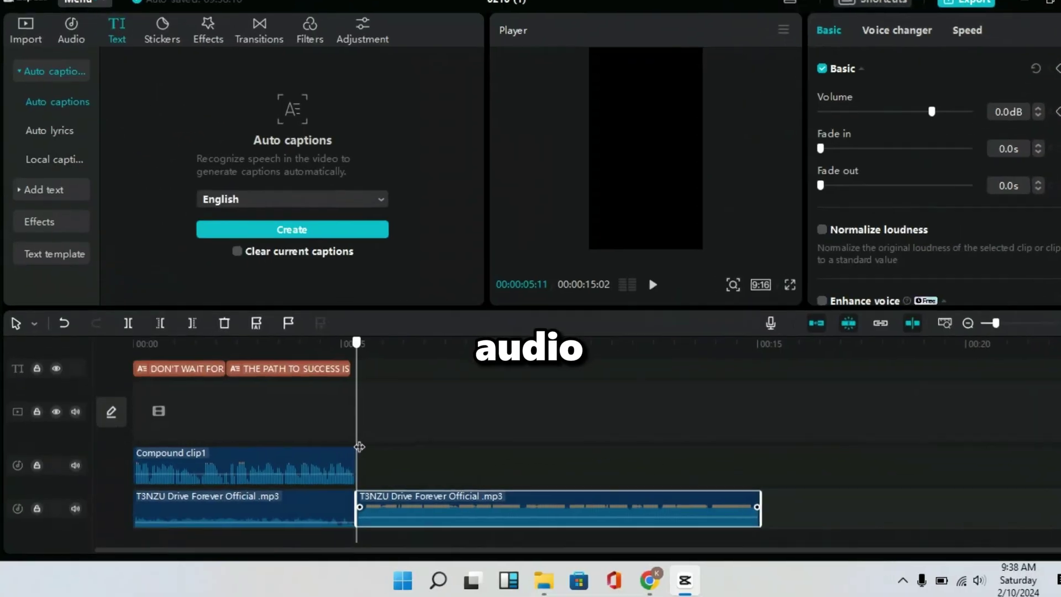
key("space")
key("space")
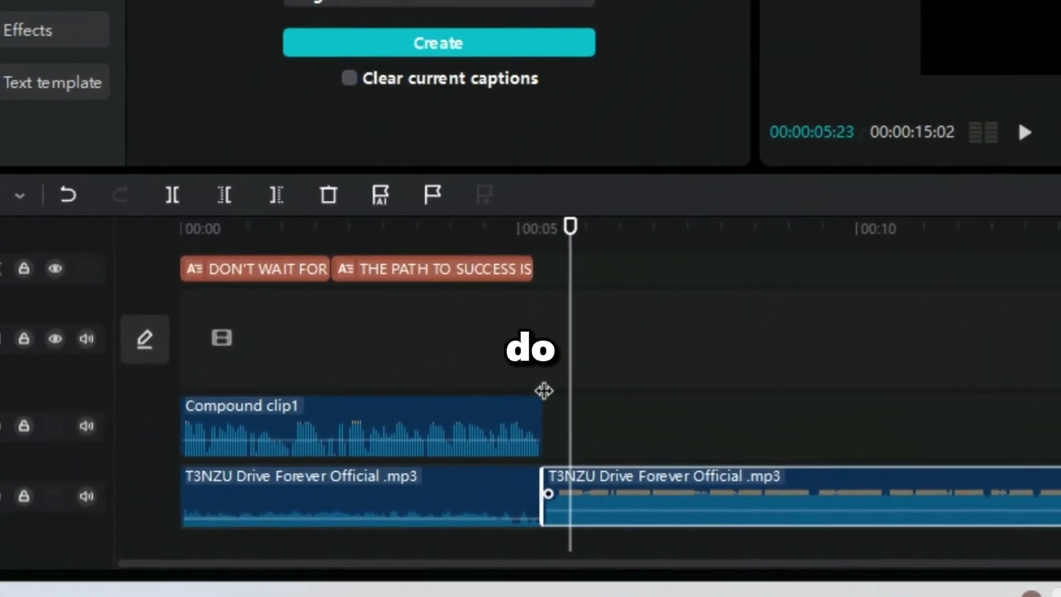
key("space")
key("space")
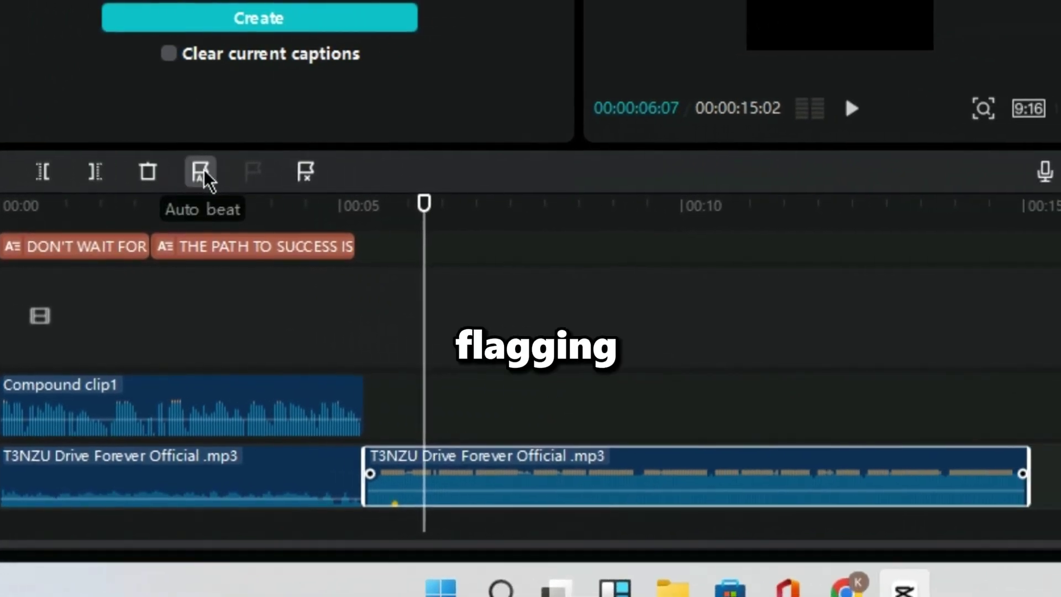
Step: Play the second T3NZU music clip and flag its beats with M, including one at 07:28
key("m")
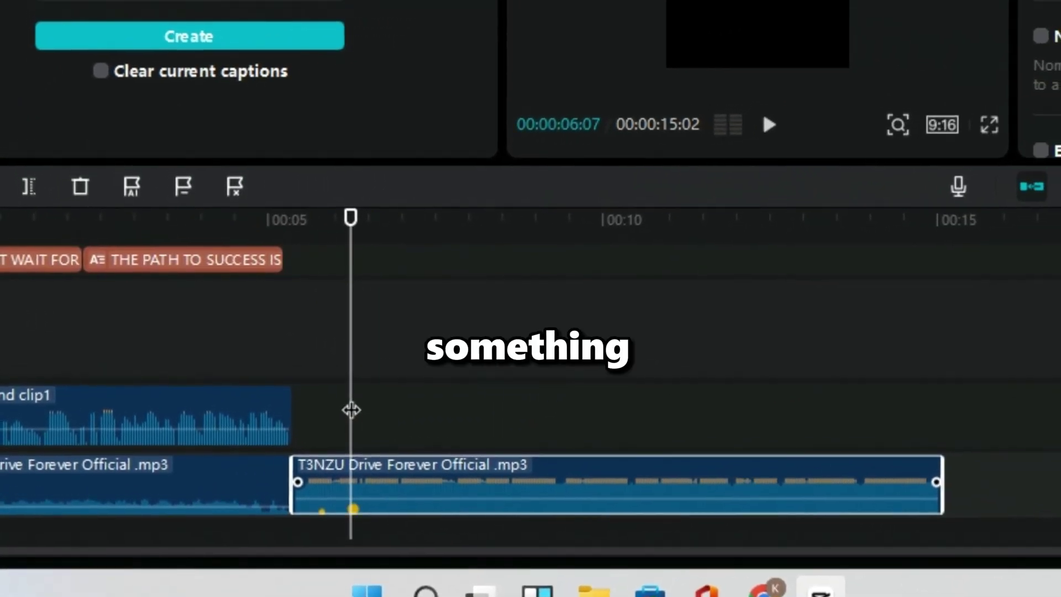
key("space")
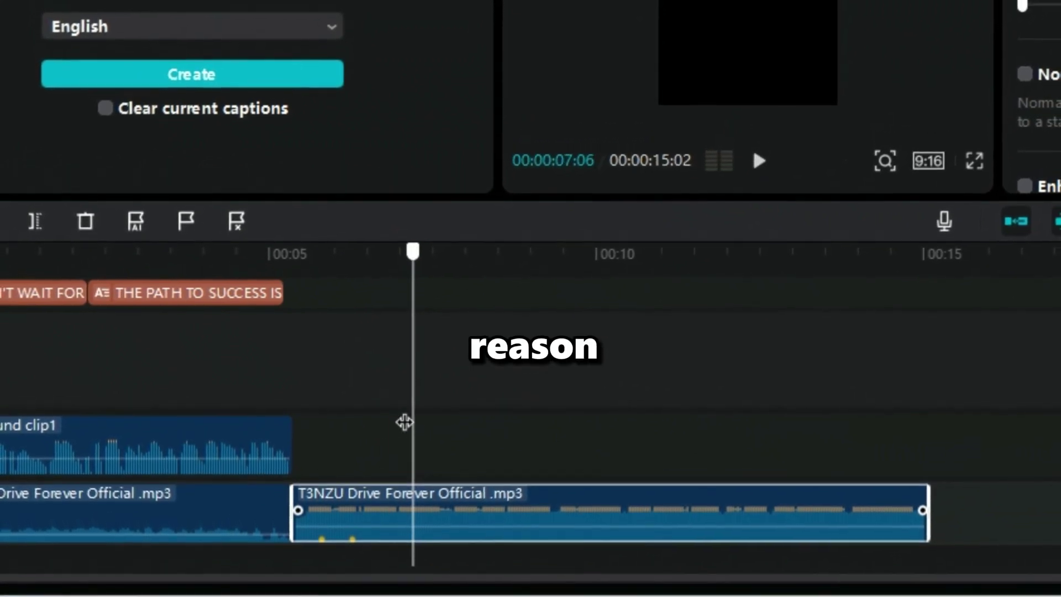
left_click(242, 466)
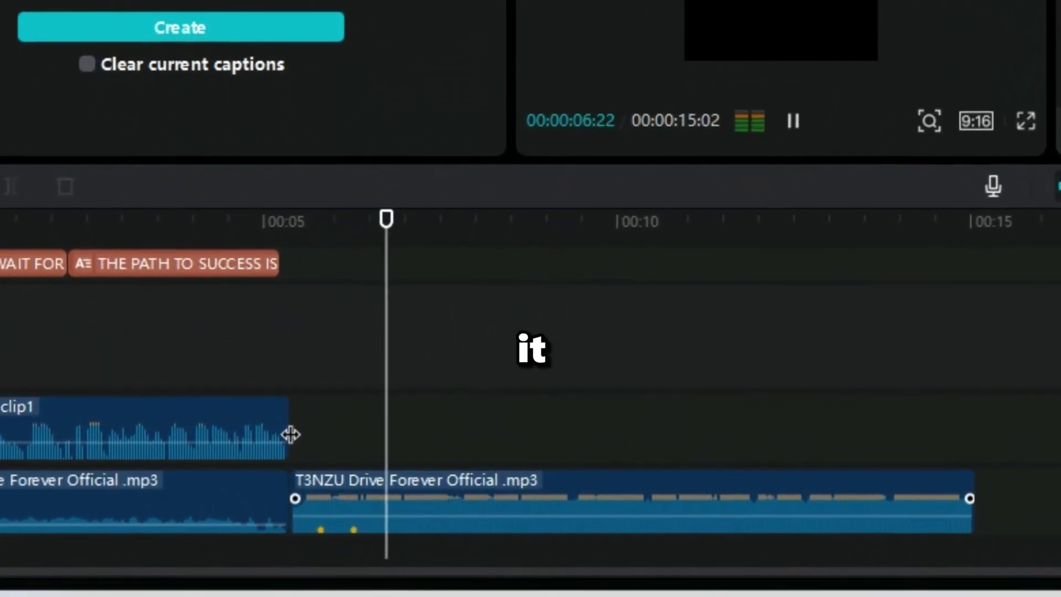
key("space")
left_click(409, 494)
key("m")
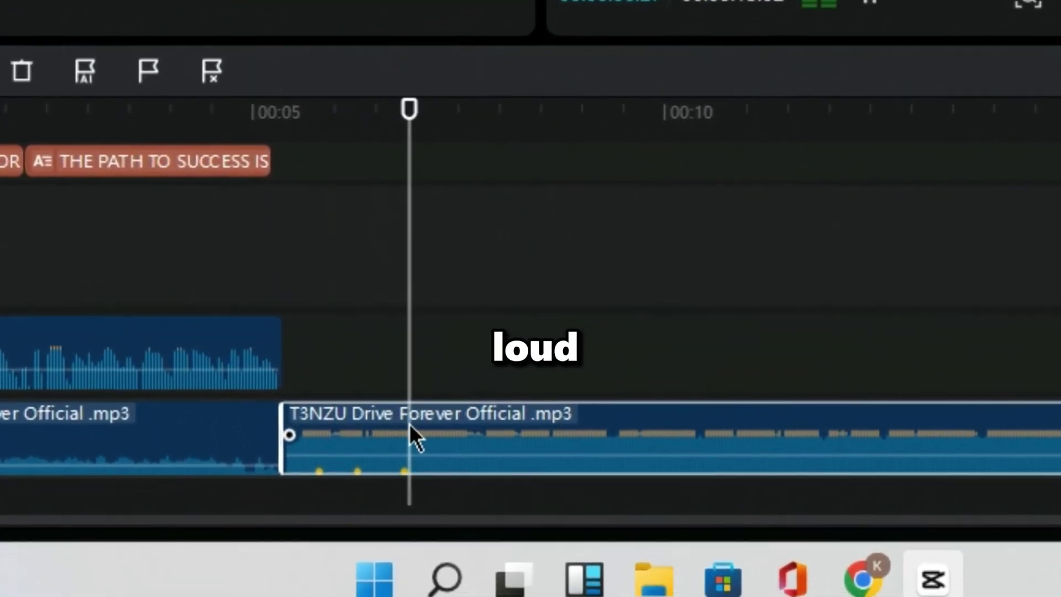
key("space")
key("m")
key("space")
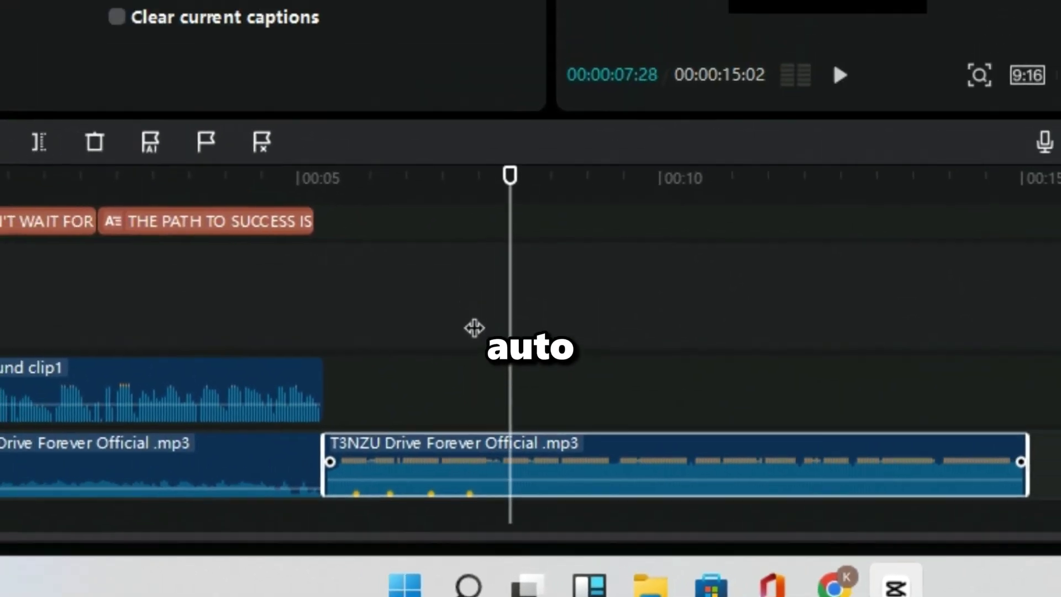
key("m")
key("space")
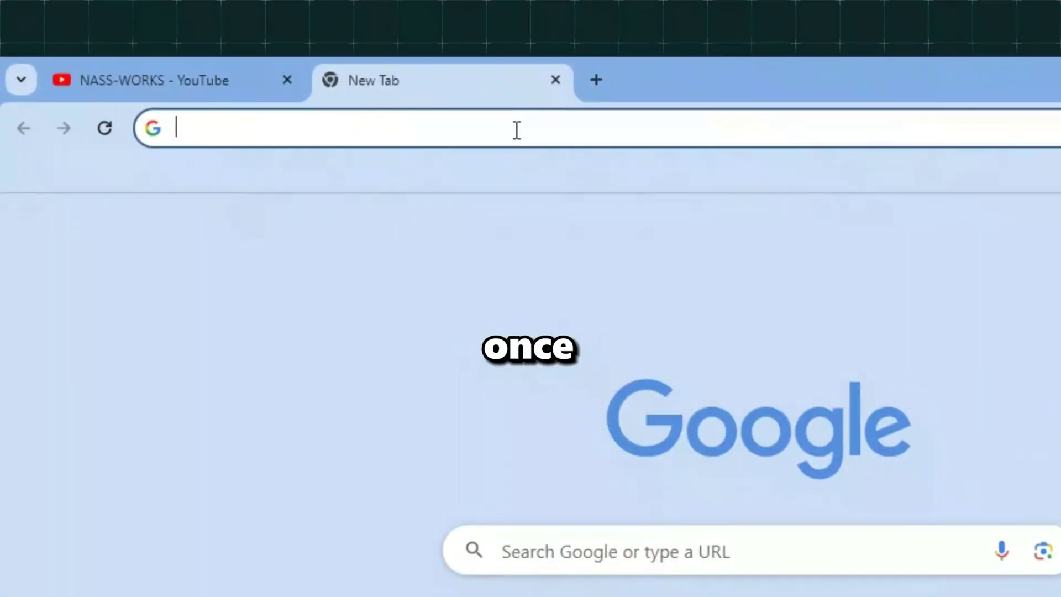
Step: Show Pexels video results for 'cool nature', then drag the downloaded video onto CapCut's timeline
type("pexels")
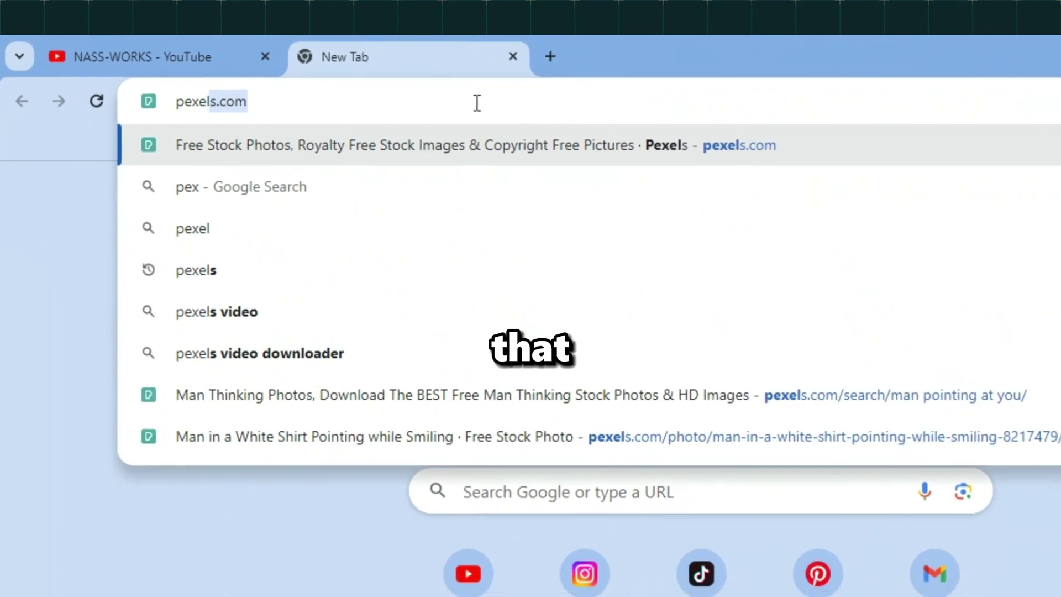
type(".co")
key("Return")
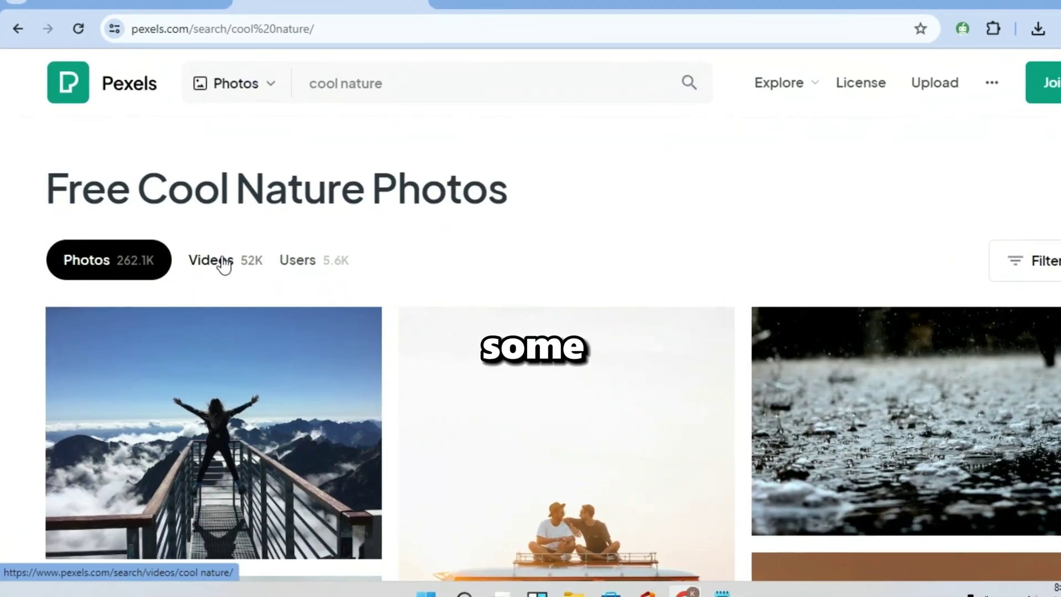
left_click(224, 264)
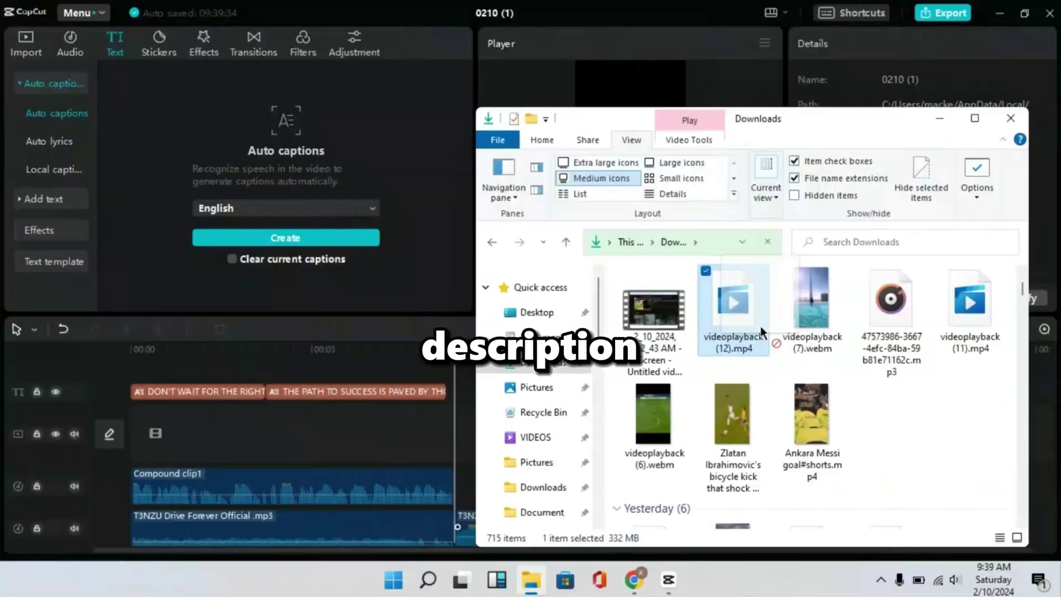
left_click_drag(762, 331, 479, 425)
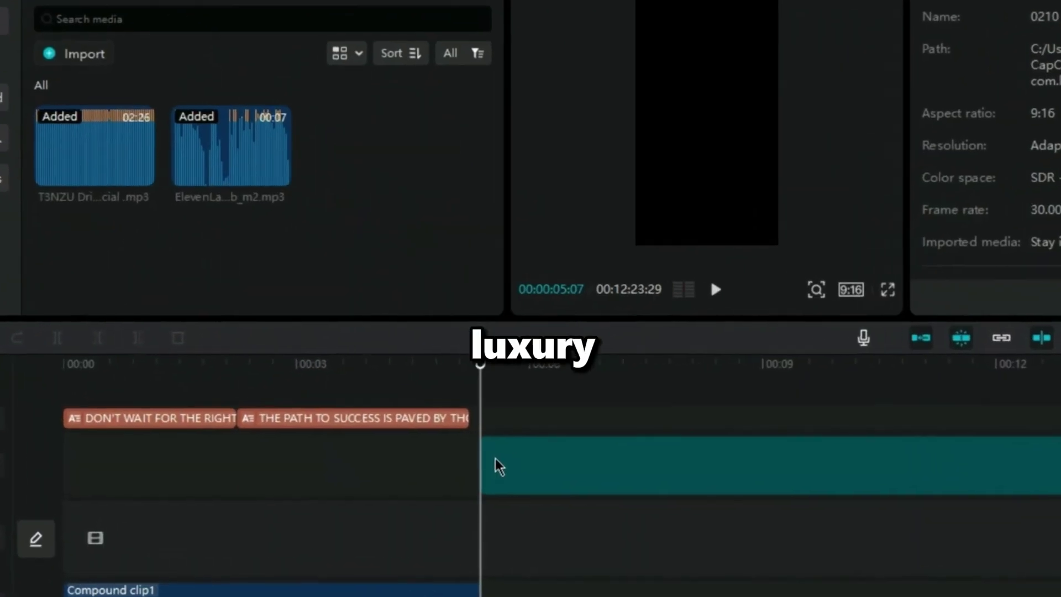
Step: Place the videoplayback clip at the playhead, split it at a beat, and delete the unwanted pieces
left_click_drag(499, 467, 501, 467)
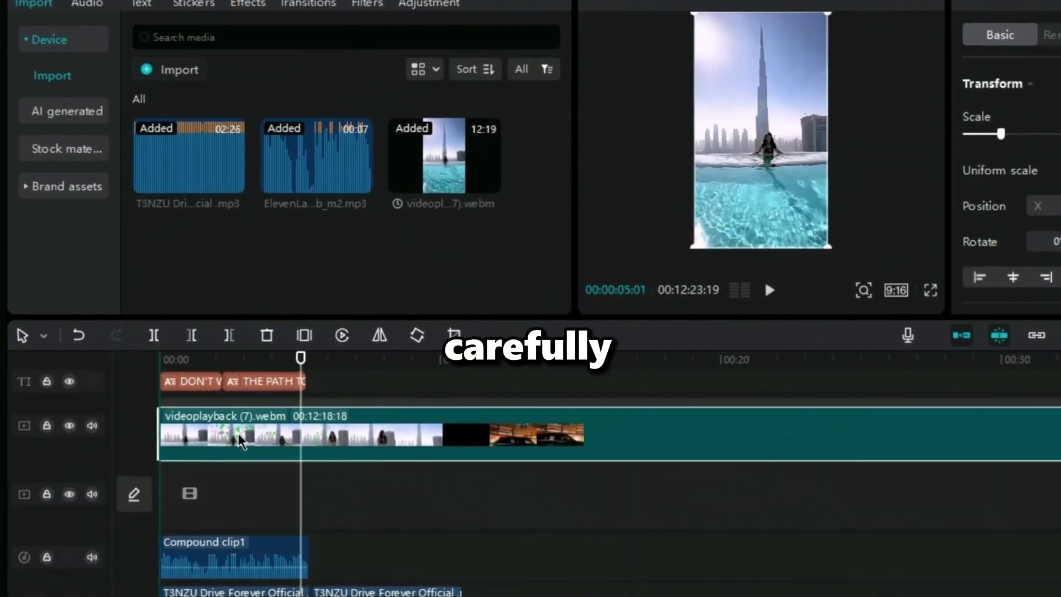
left_click(165, 359)
scroll(177, 380, "up", 3)
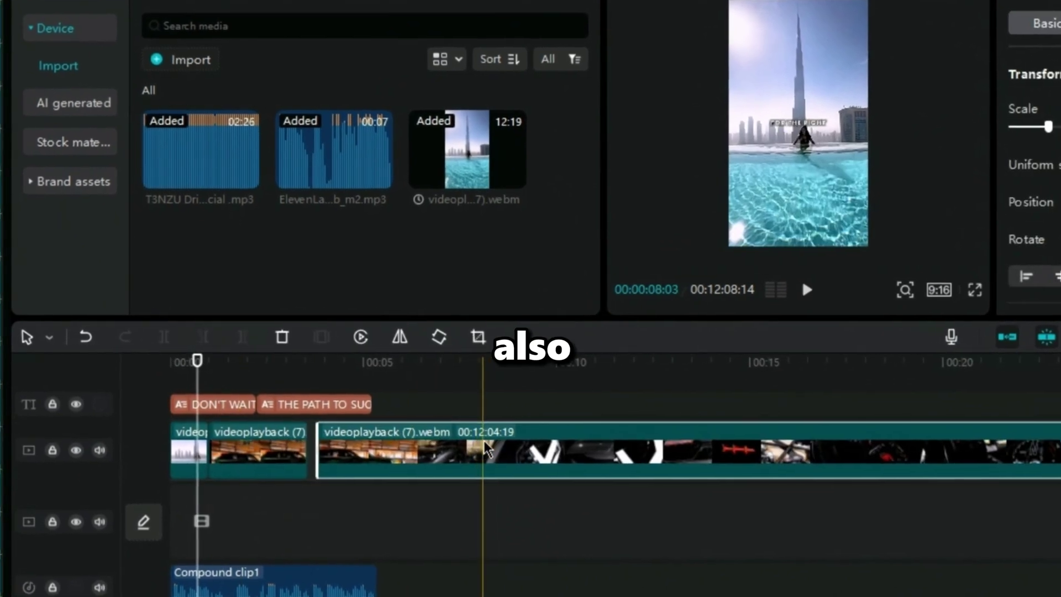
left_click(478, 448)
key("Delete")
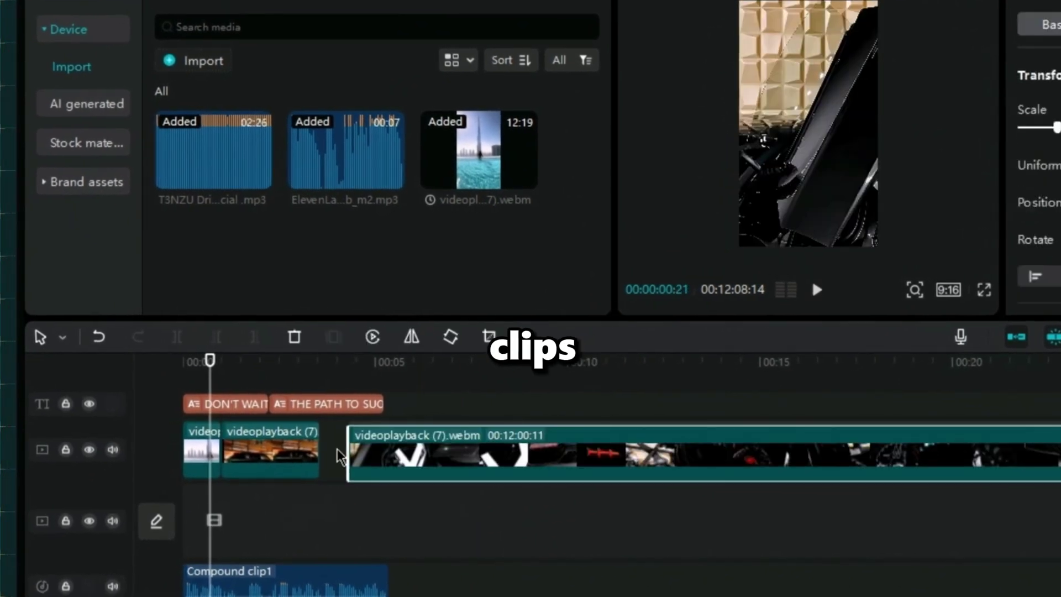
left_click(340, 456)
key("Delete")
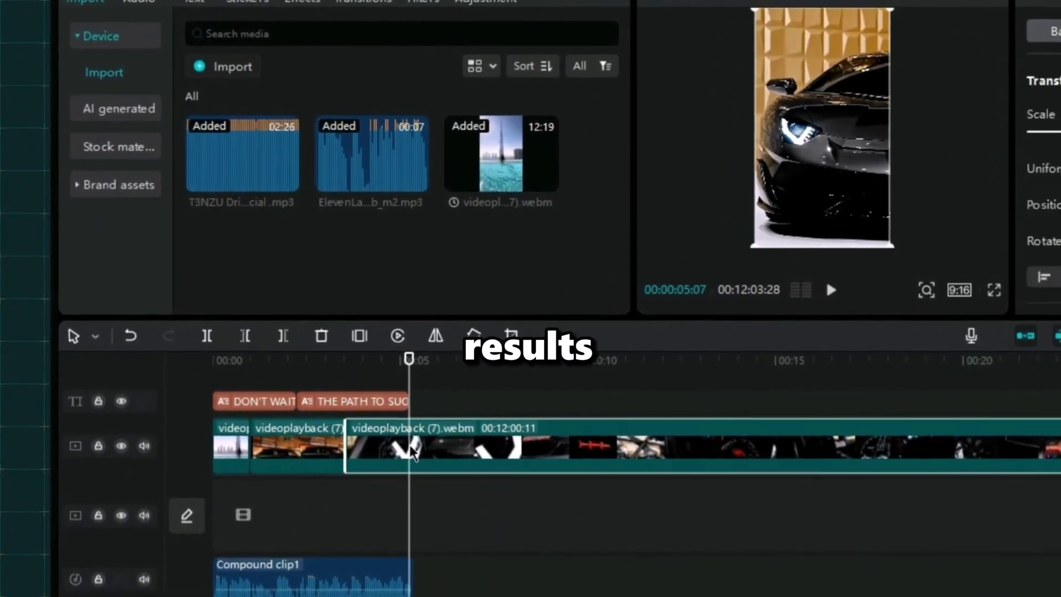
Step: Split the long clip around 35 s, delete the leading piece, and trim about 24 s off its start
key("ctrl+b")
scroll(717, 451, "down", 5)
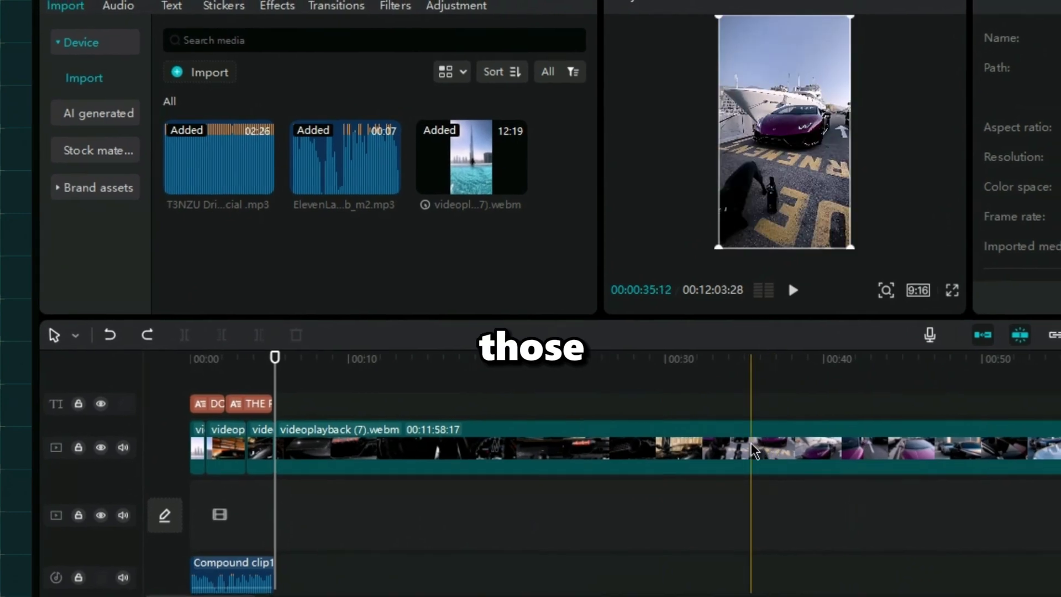
left_click(752, 450)
key("ctrl+b")
key("Delete")
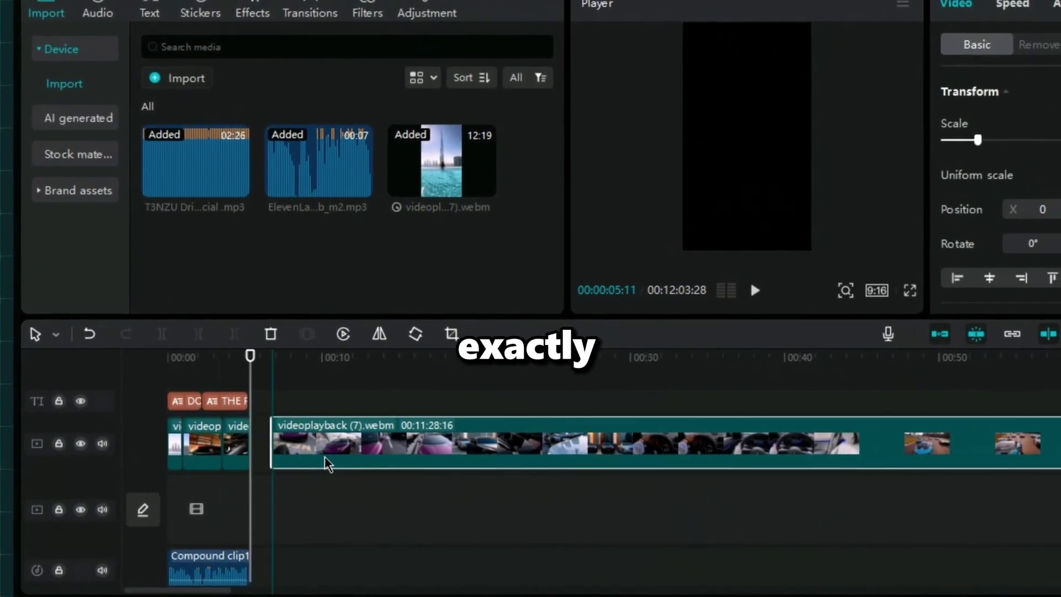
scroll(226, 442, "up", 4)
scroll(209, 517, "down", 1)
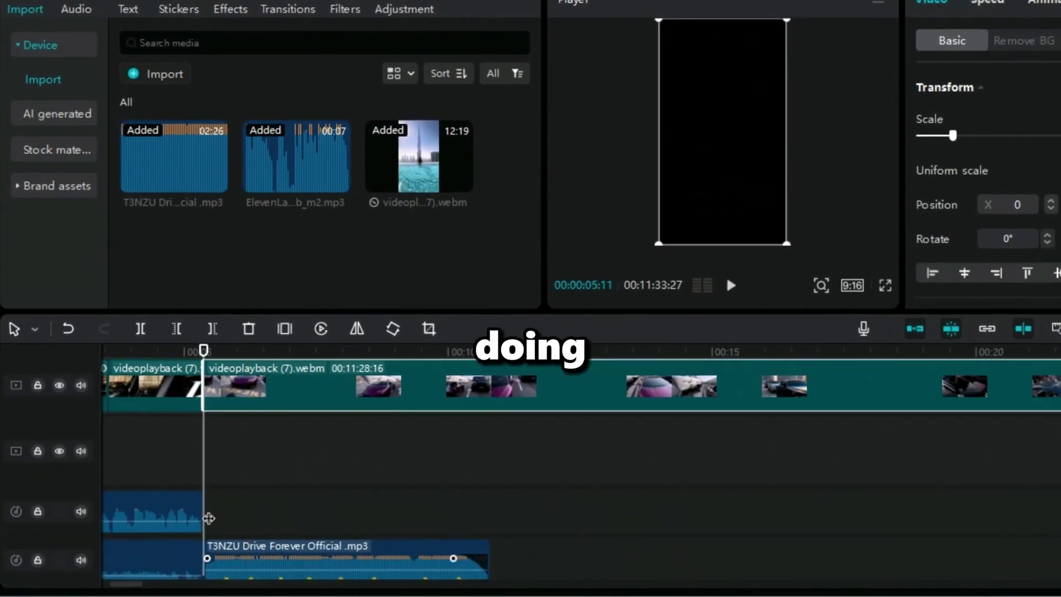
scroll(209, 517, "down", 1)
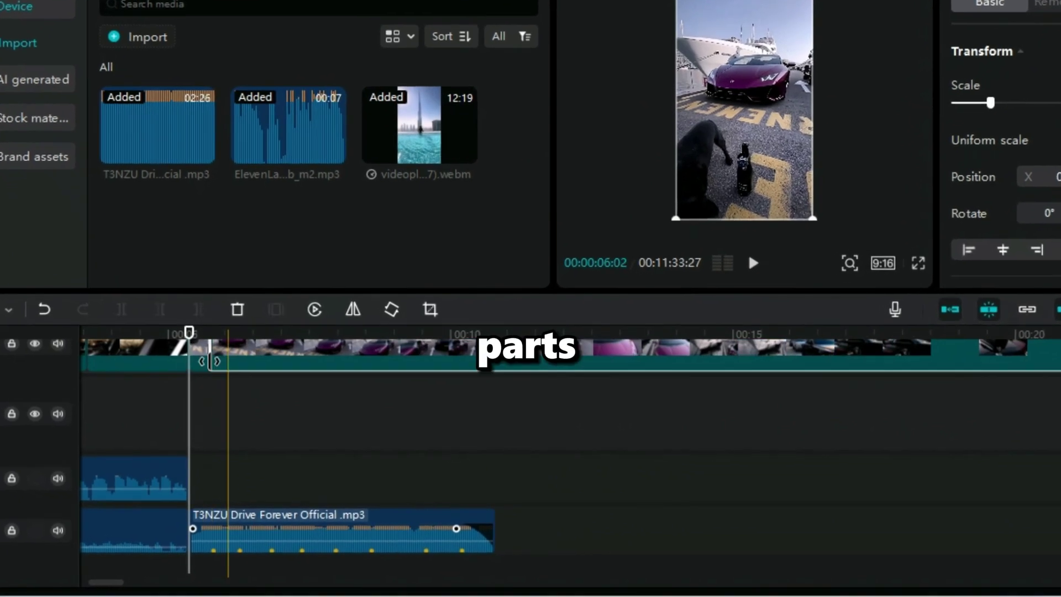
scroll(867, 359, "up", 1)
scroll(870, 358, "down", 2)
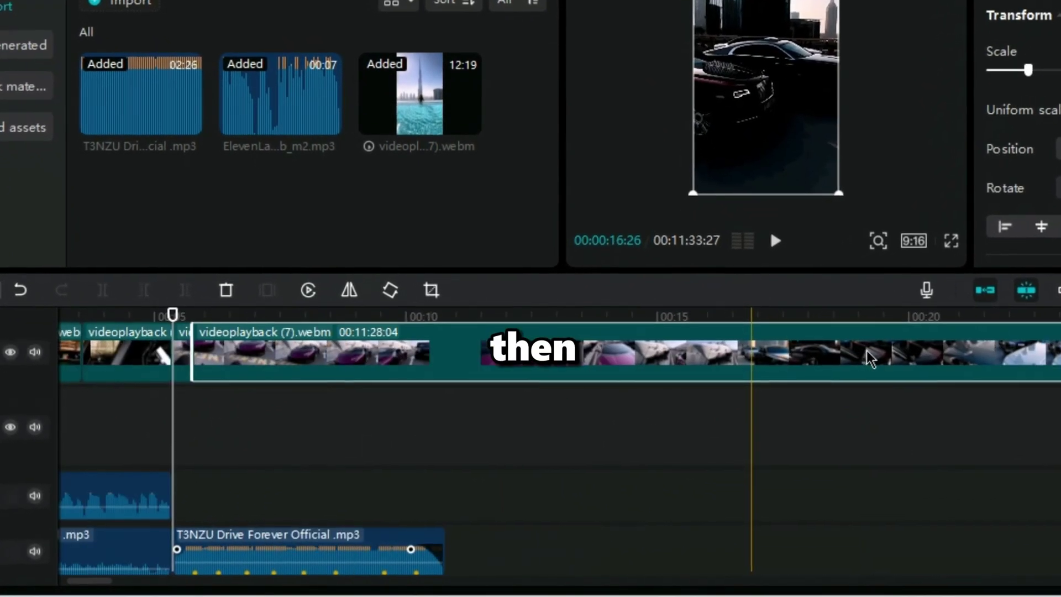
scroll(870, 357, "down", 2)
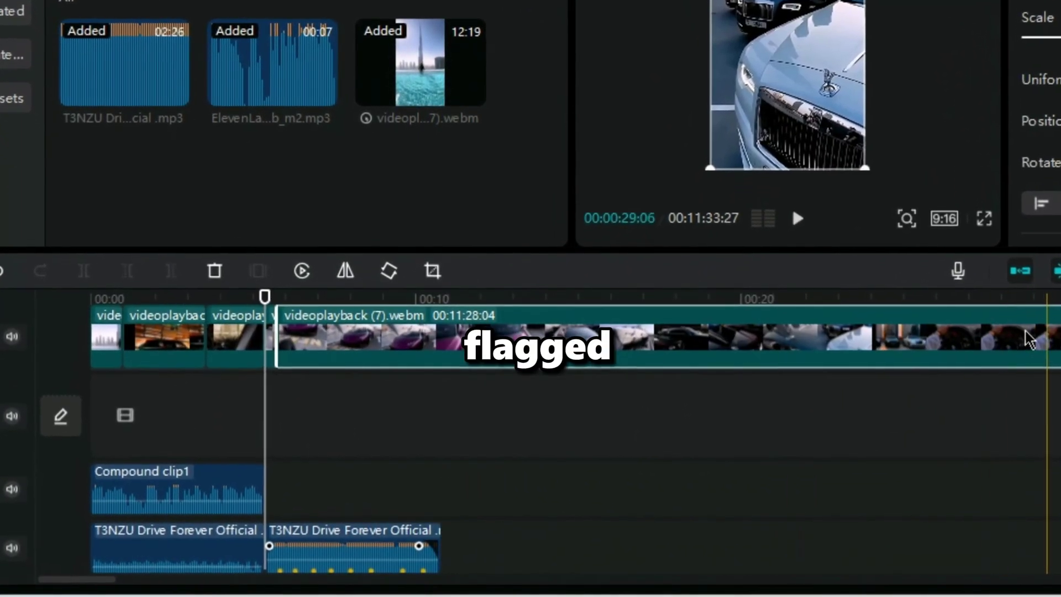
key("q")
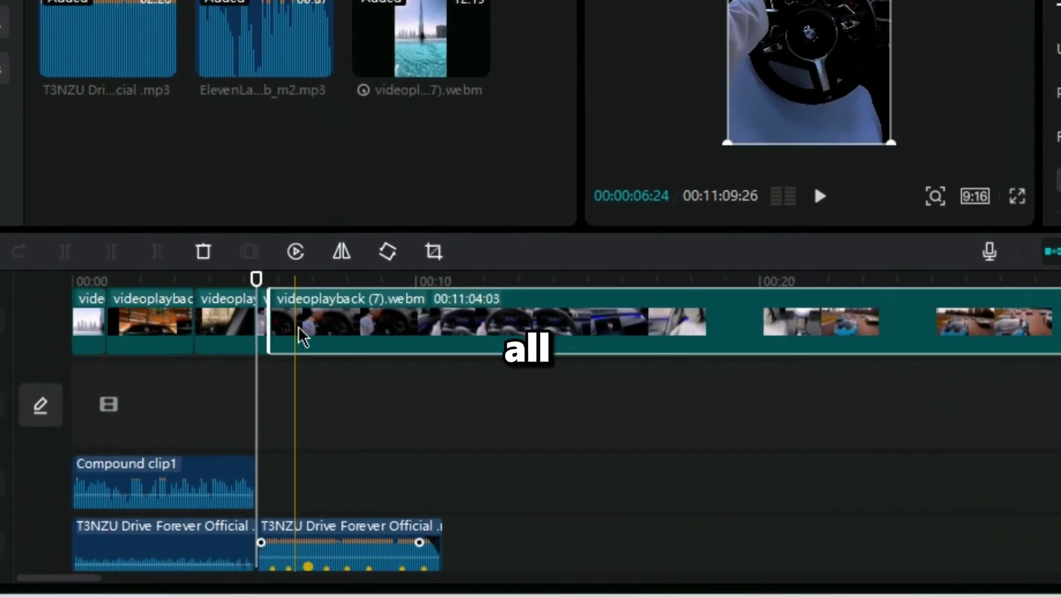
scroll(285, 328, "down", 1)
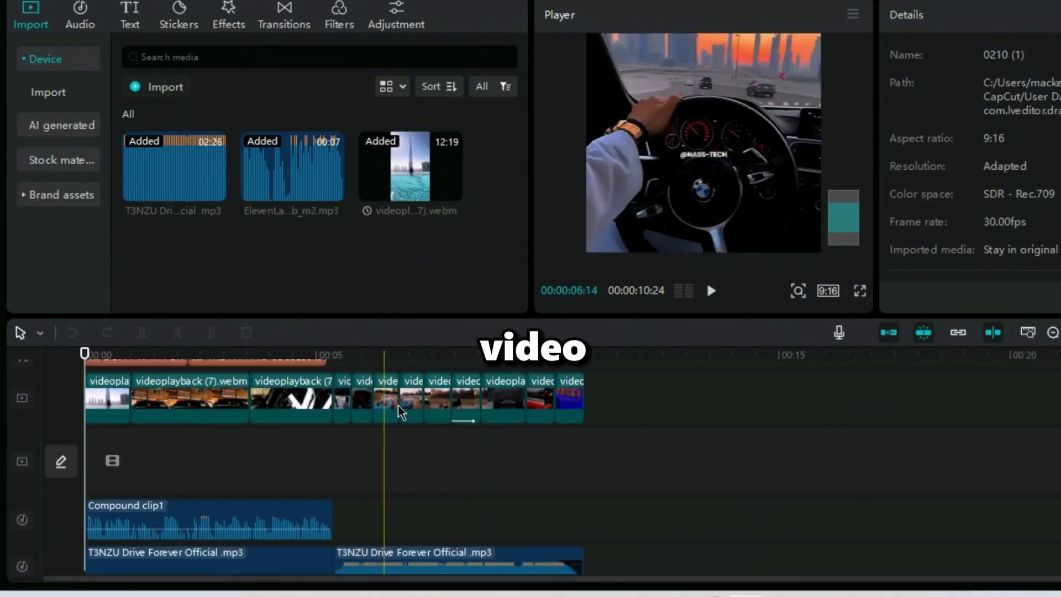
Step: Select one of the short beat clips to check its Video panel settings
left_click(396, 409)
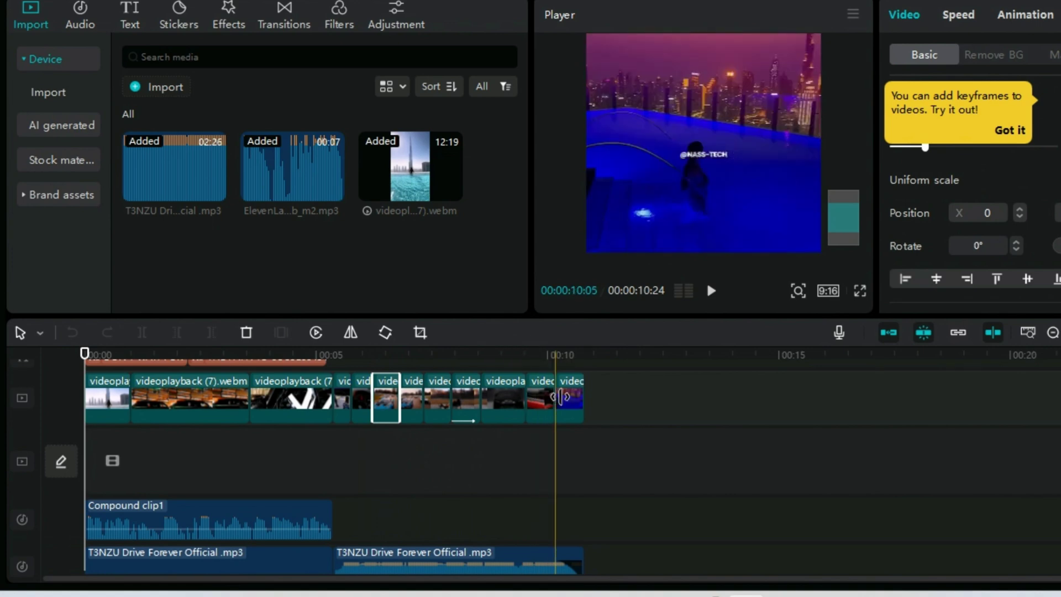